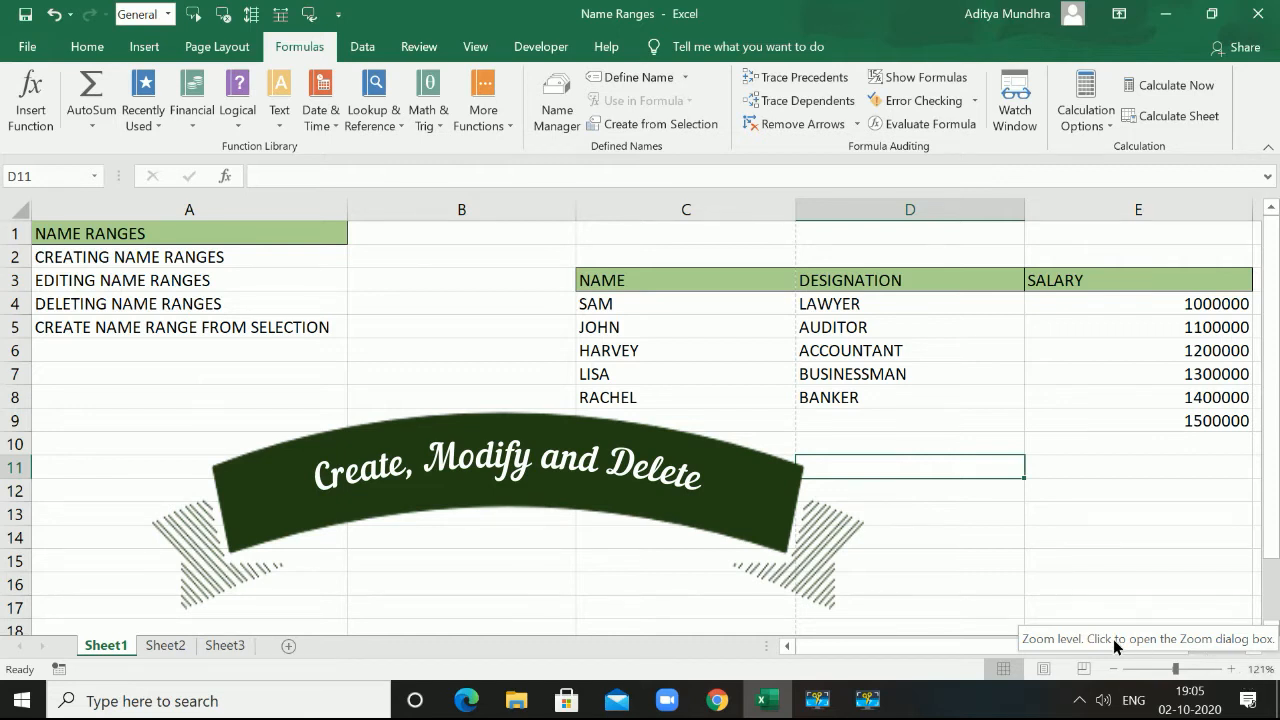
# Define the name NAME1 with Workbook scope for the NAME column cells C3:C8 on Sheet1
pyautogui.click(666, 281)
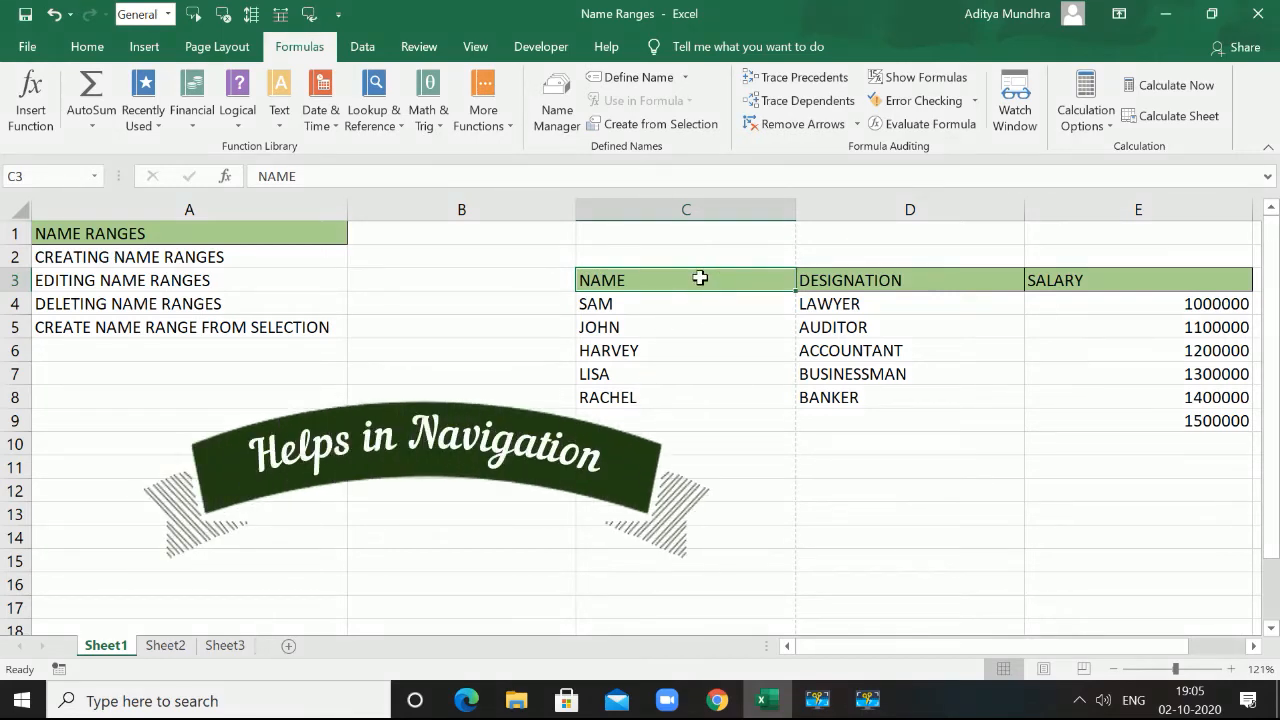
pyautogui.hotkey('shift', 'Down')
pyautogui.hotkey('shift', 'Down')
pyautogui.hotkey('shift', 'Down')
pyautogui.hotkey('shift', 'Down')
pyautogui.hotkey('shift', 'Down')
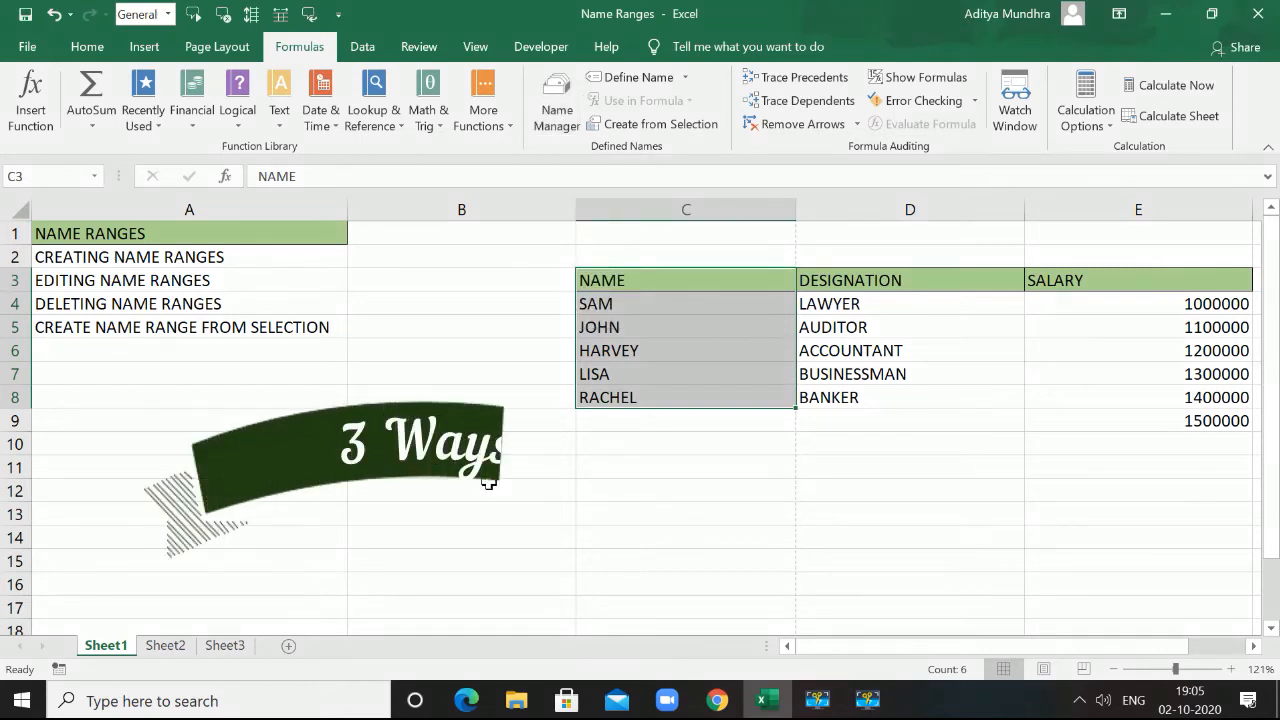
pyautogui.hotkey('ctrl', 'F3')
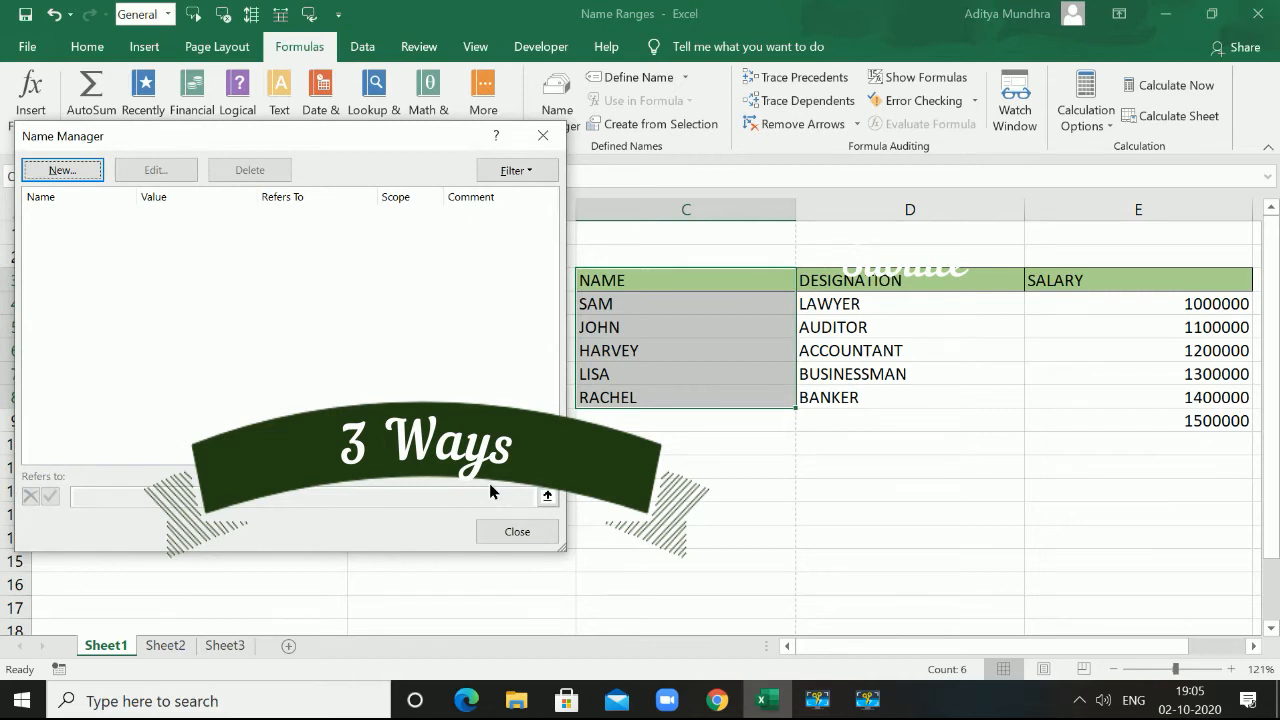
pyautogui.click(90, 172)
pyautogui.press('BackSpace')
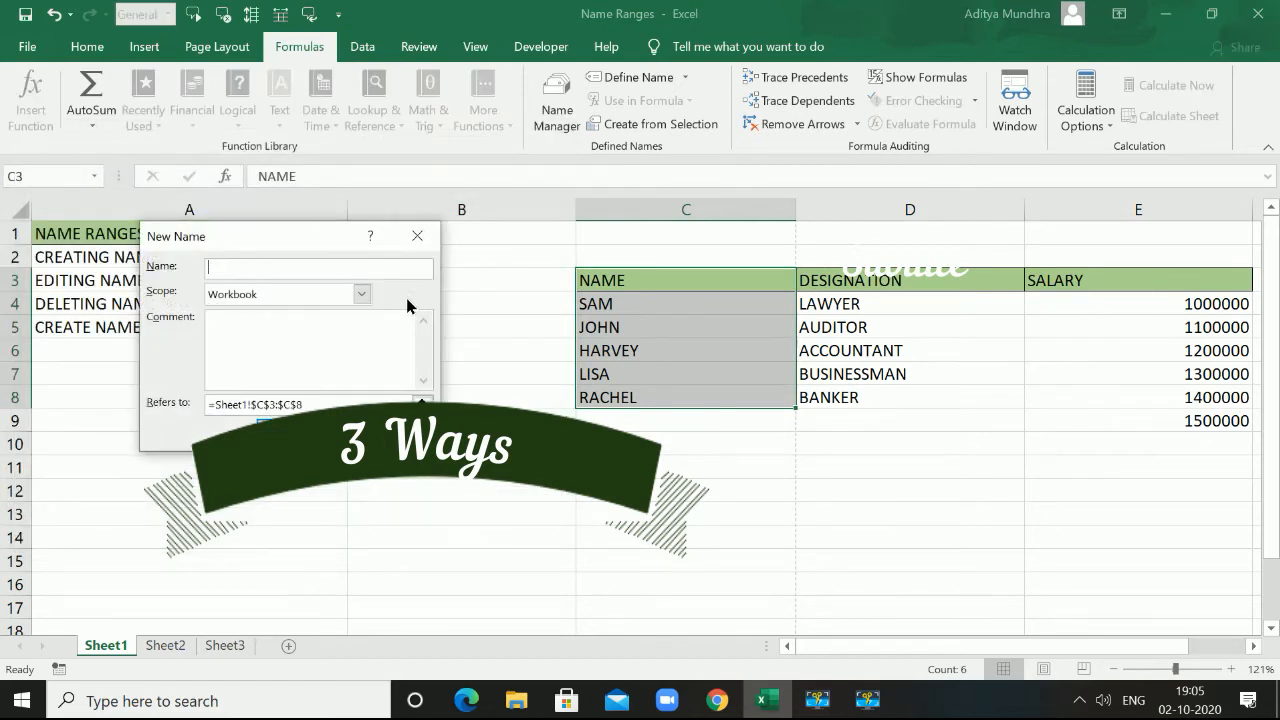
pyautogui.write('NAME1')
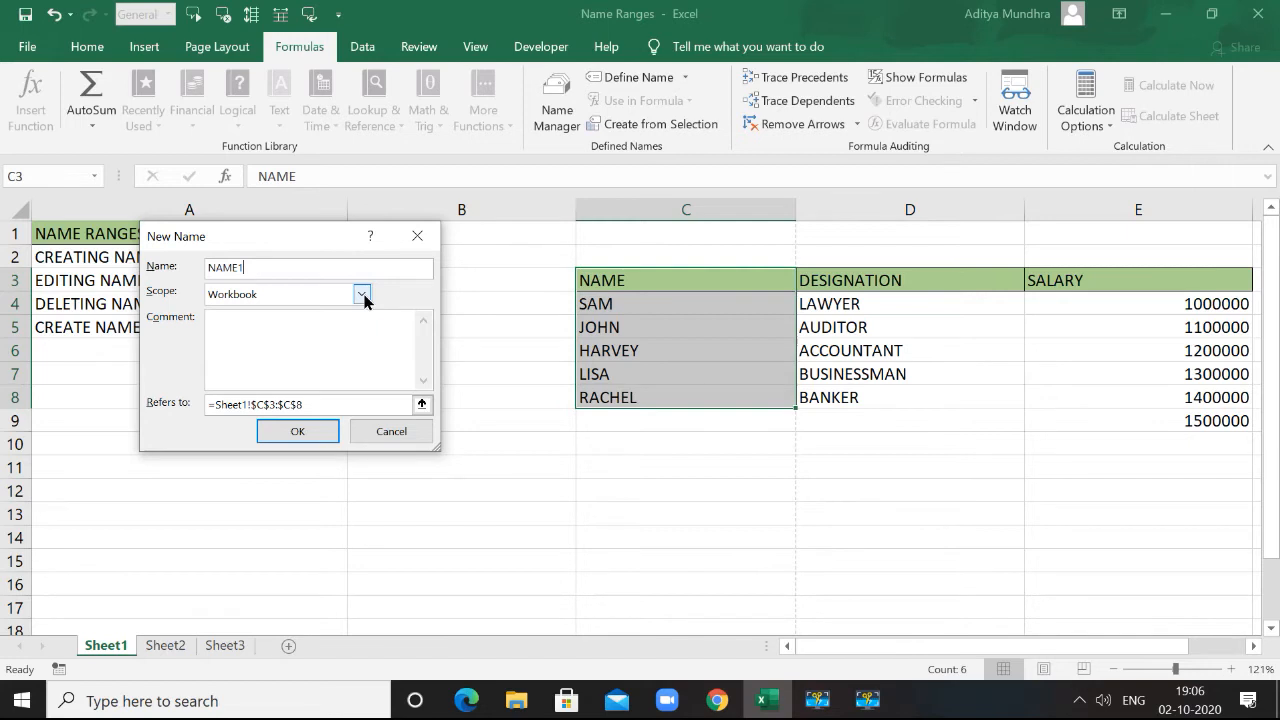
pyautogui.click(362, 295)
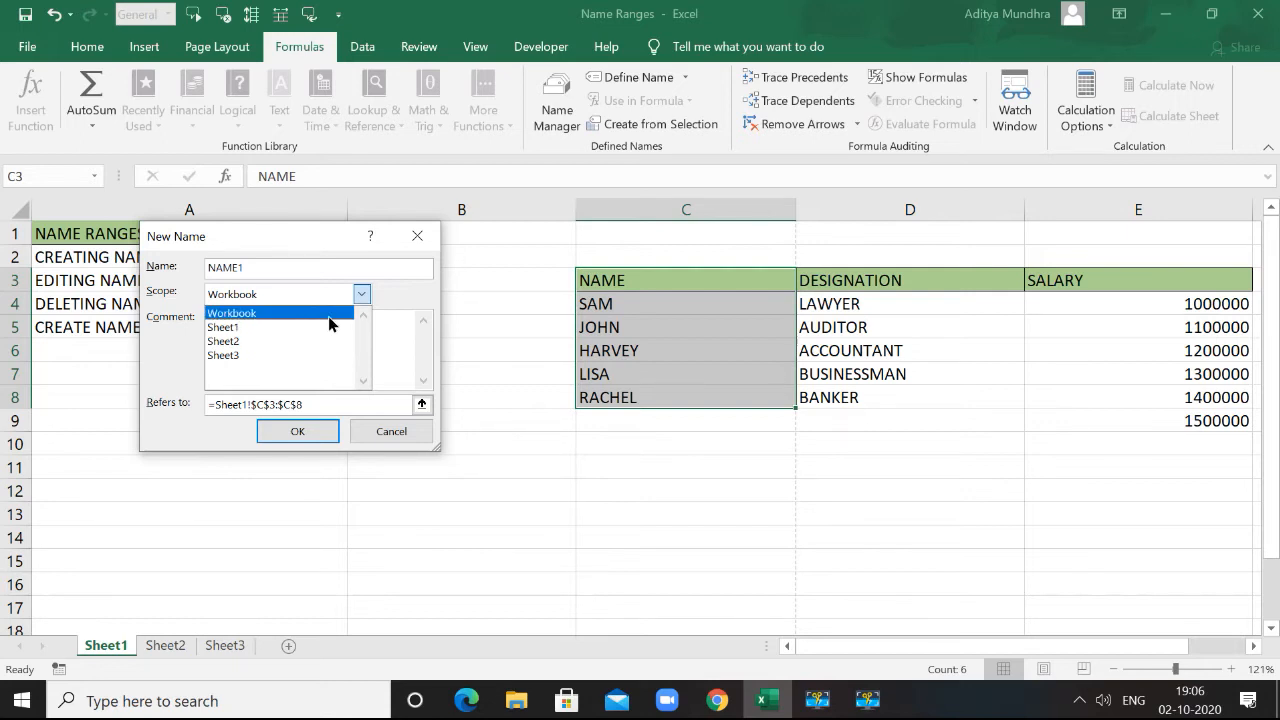
pyautogui.click(329, 316)
pyautogui.click(320, 431)
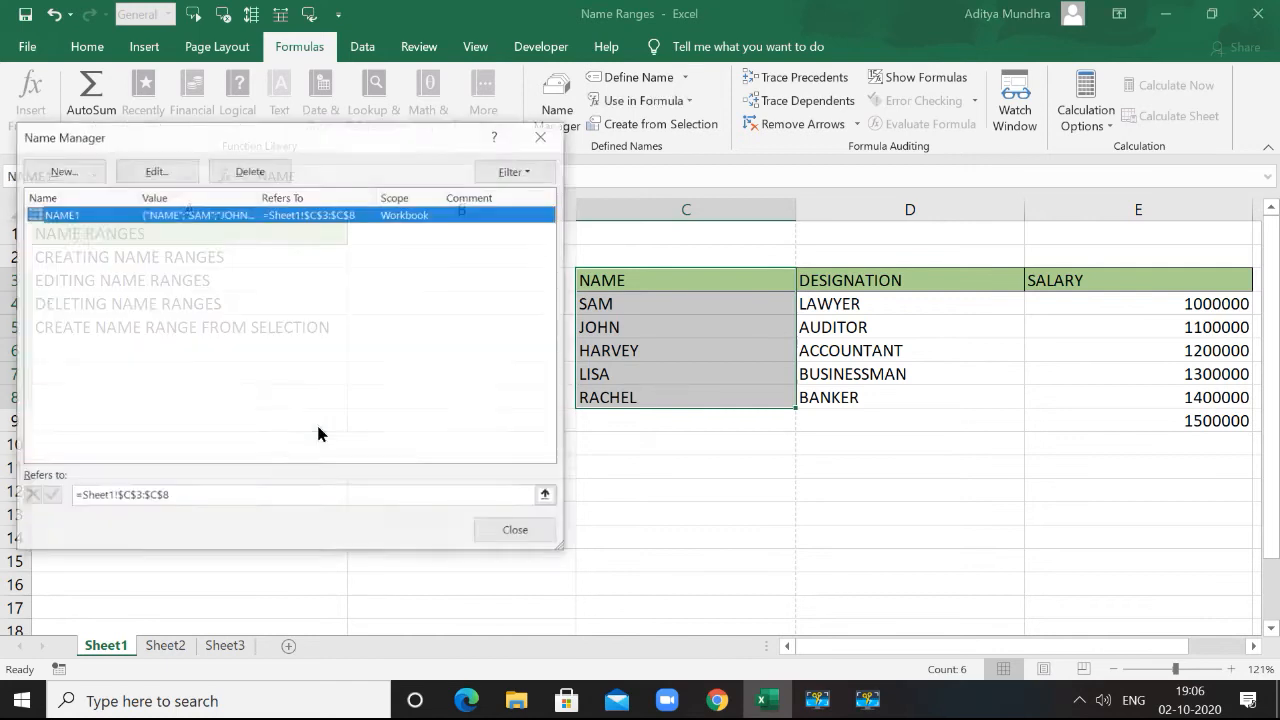
pyautogui.click(495, 526)
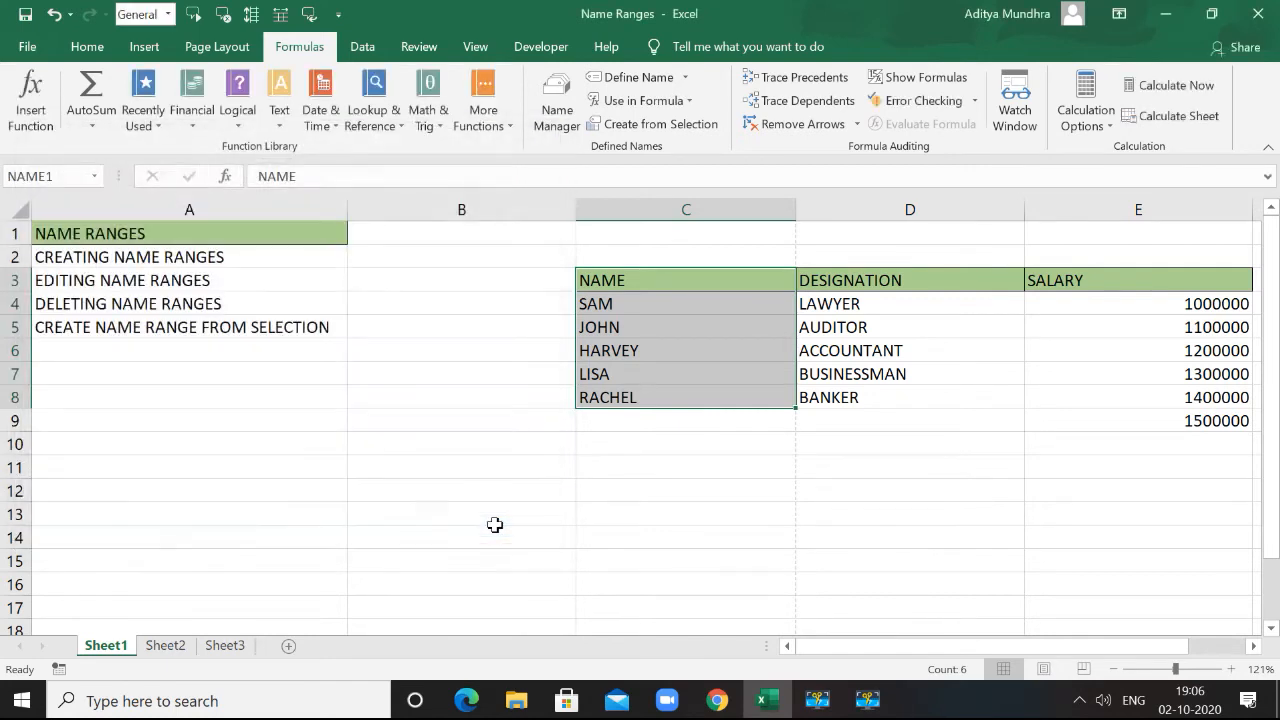
# Go to Sheet3 and jump from there to the named range NAME1
pyautogui.click(224, 646)
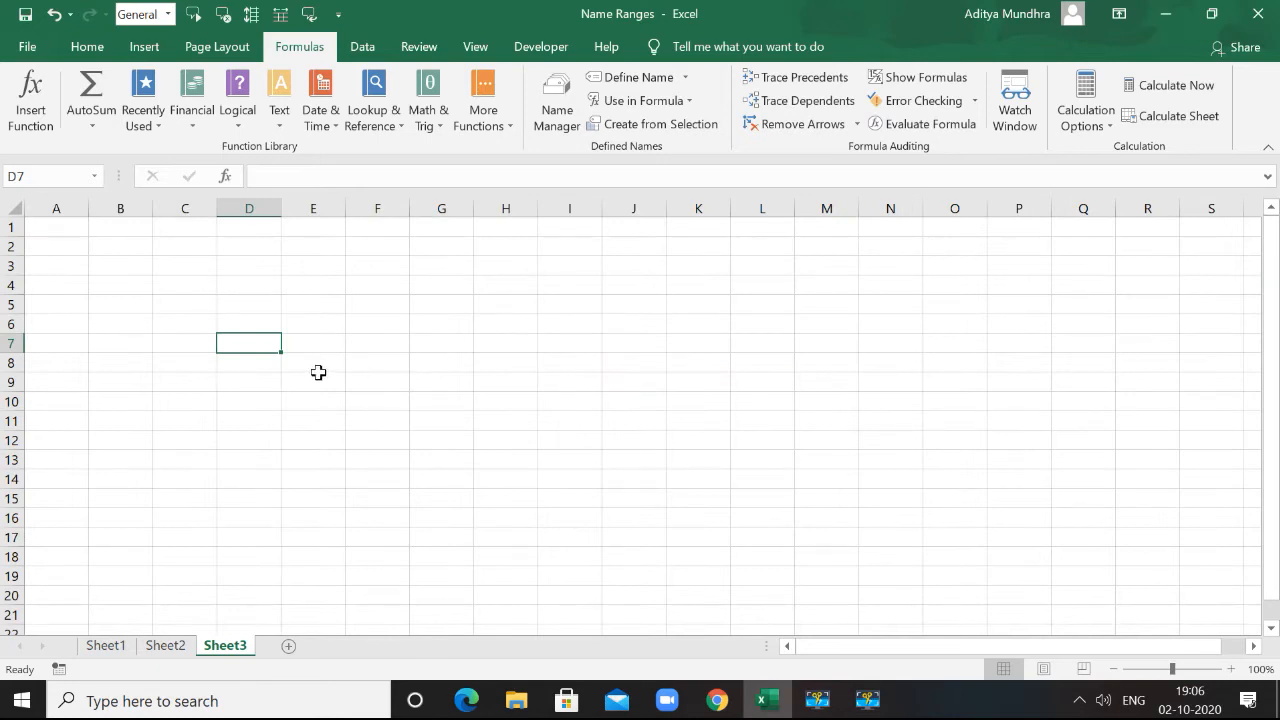
pyautogui.click(93, 177)
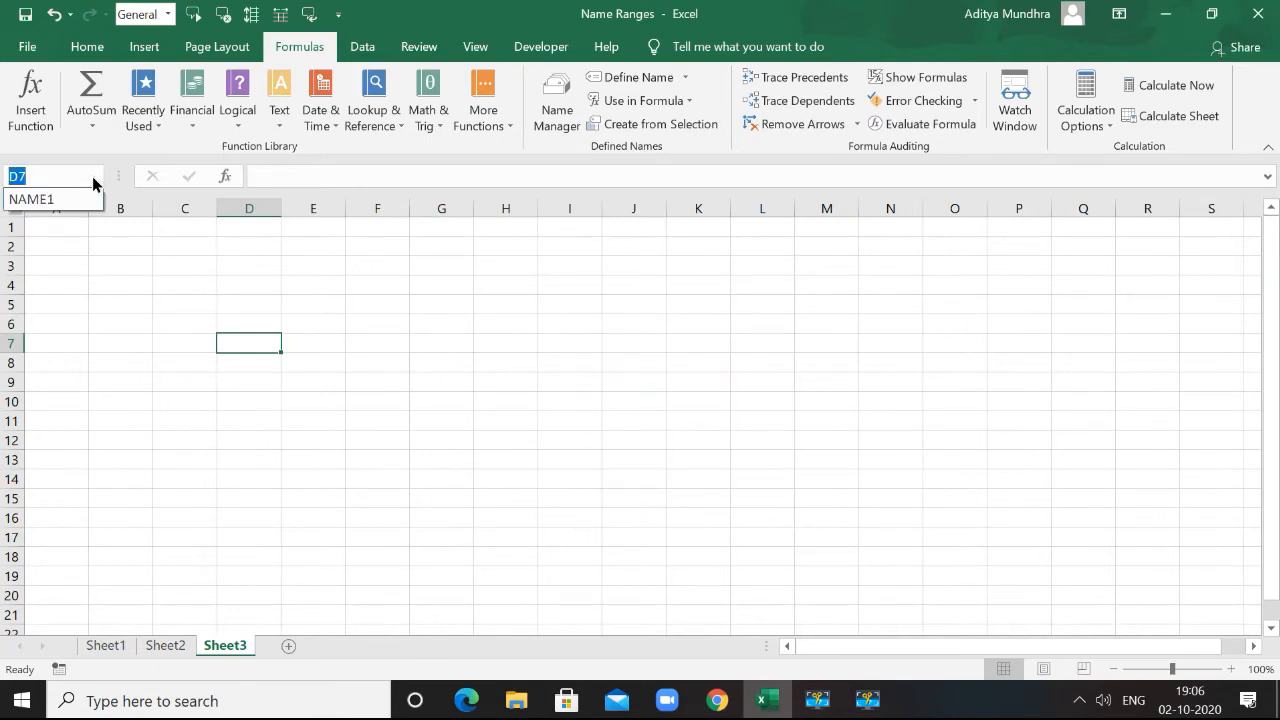
pyautogui.click(82, 198)
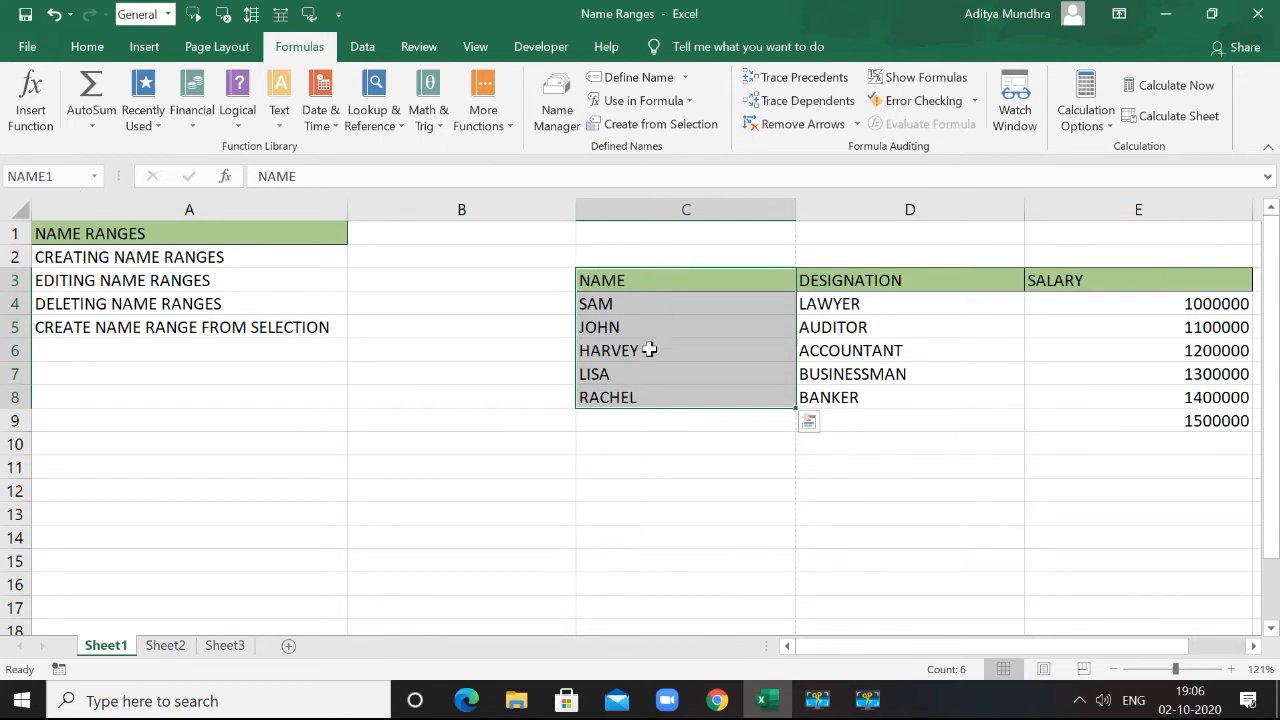
pyautogui.click(686, 80)
pyautogui.click(671, 106)
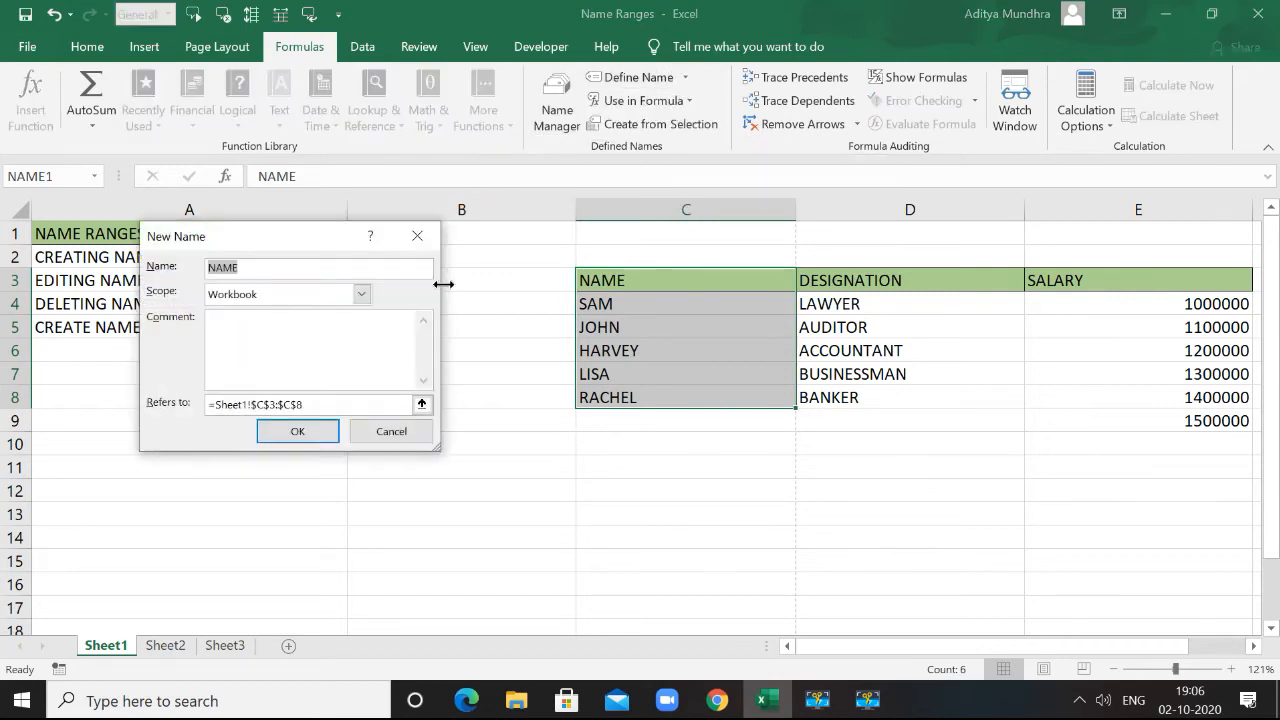
pyautogui.click(417, 240)
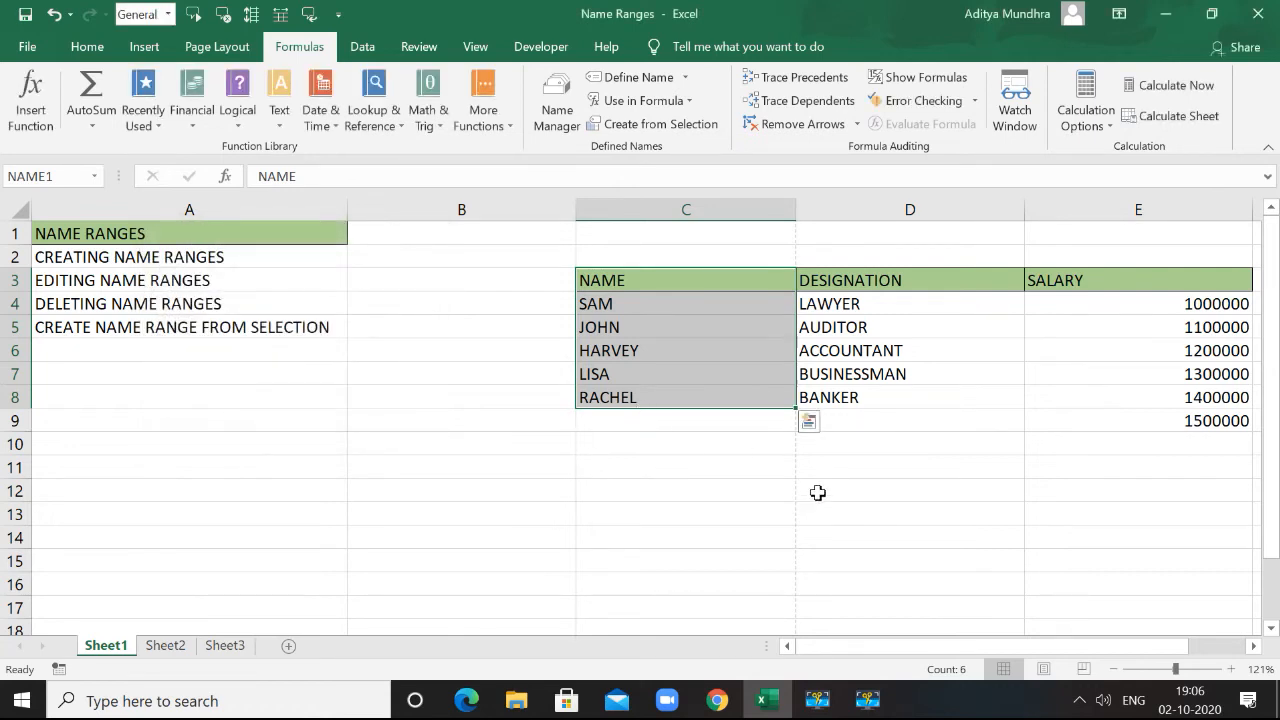
# Name the DESIGNATION column range D3:D8 as Des
pyautogui.click(905, 281)
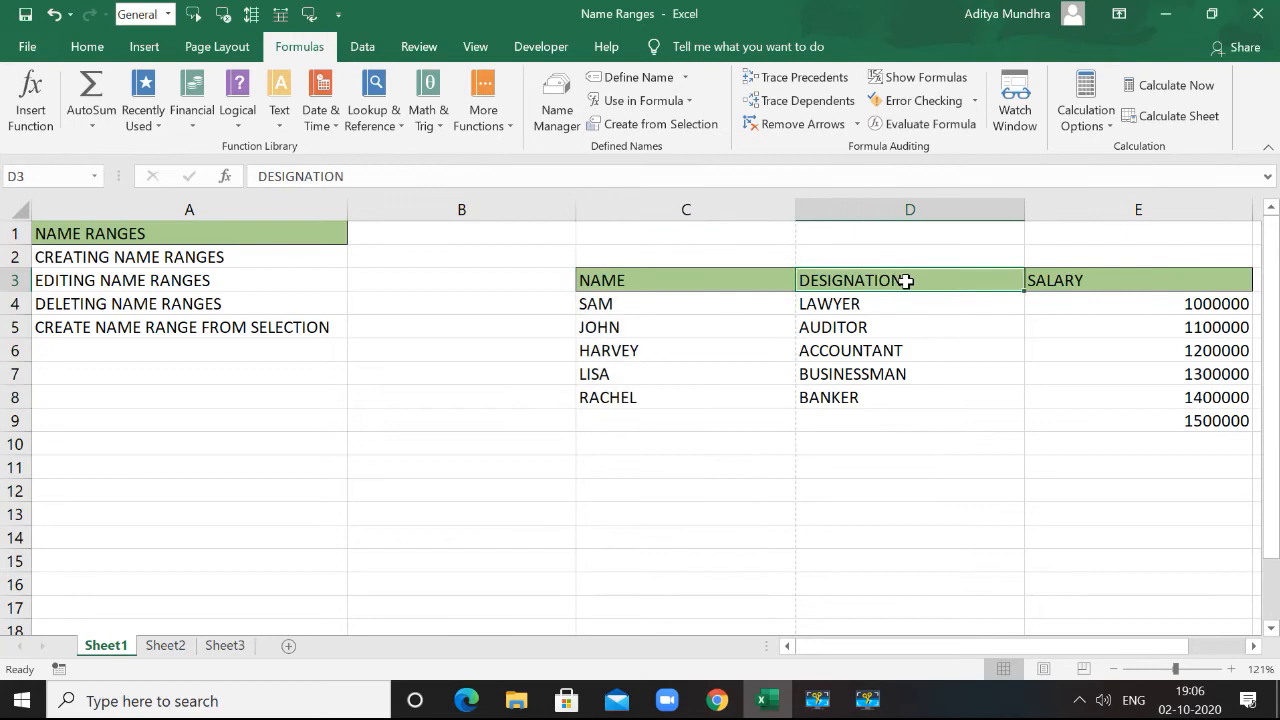
pyautogui.hotkey('shift', 'Down')
pyautogui.hotkey('shift', 'Down')
pyautogui.hotkey('shift', 'Down')
pyautogui.hotkey('shift', 'Down')
pyautogui.hotkey('shift', 'Down')
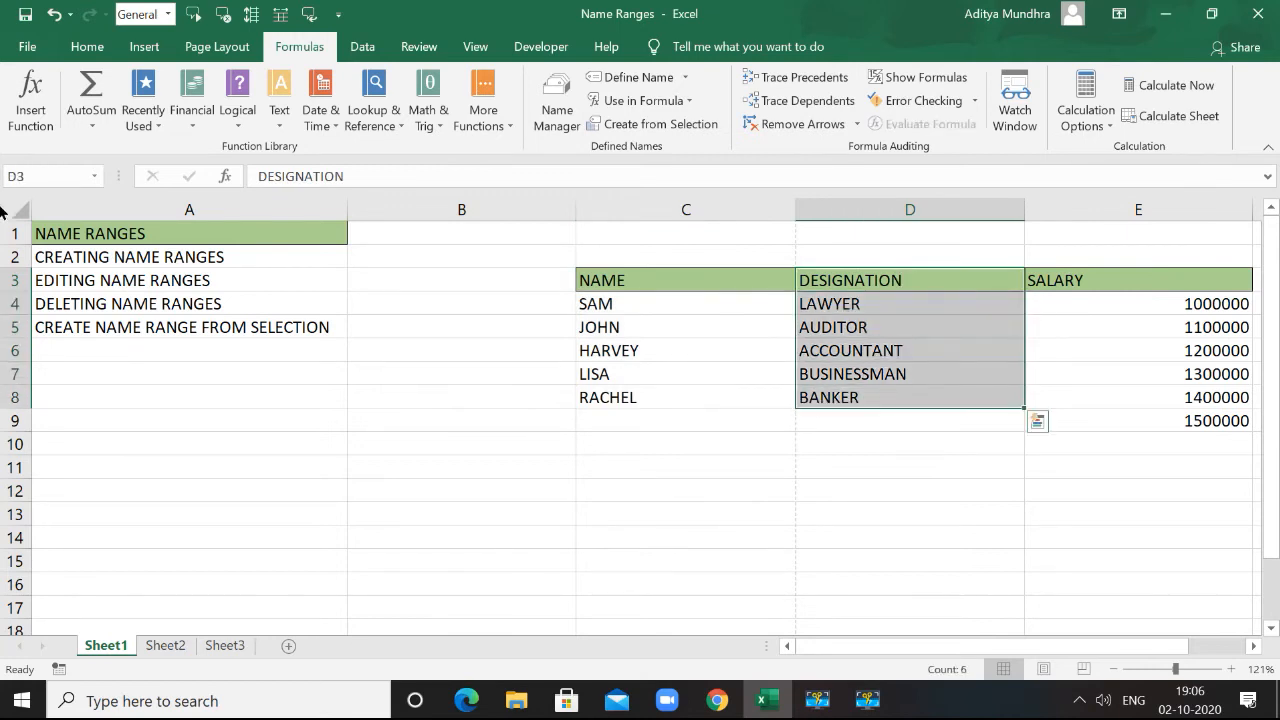
pyautogui.click(66, 175)
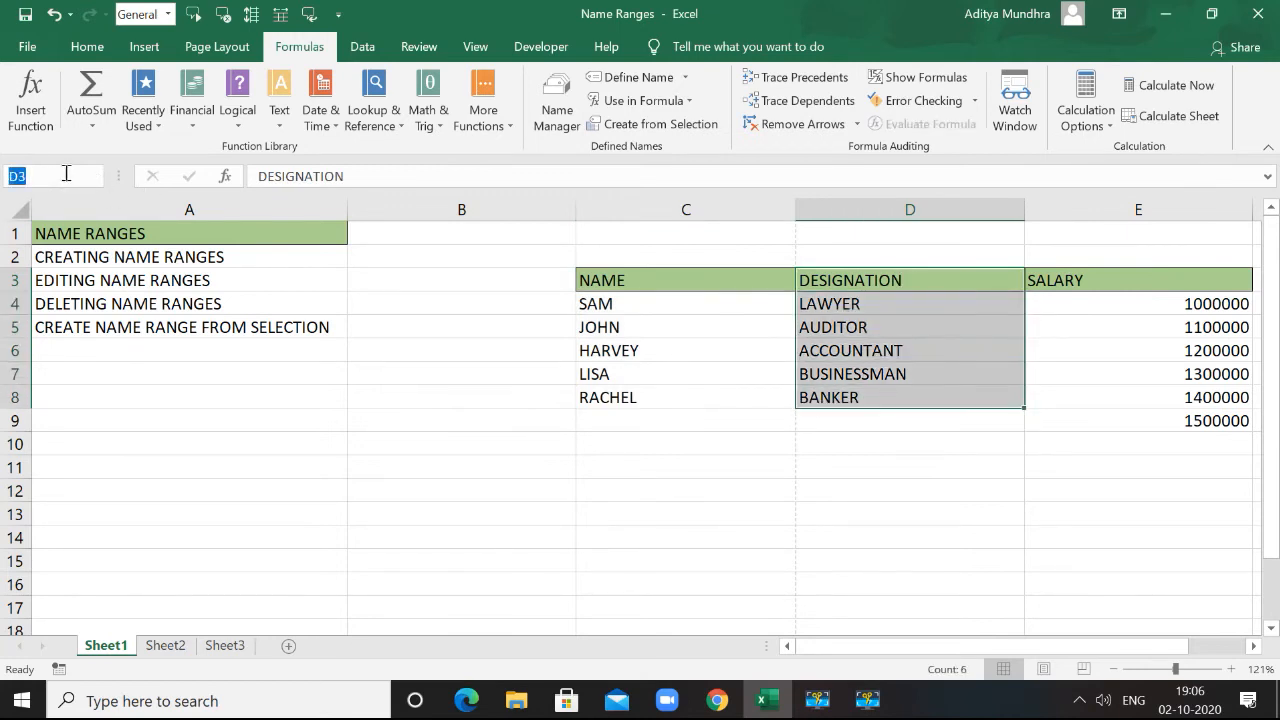
pyautogui.press('BackSpace')
pyautogui.write('Des')
# Go to Sheet3 and jump from there to the named range Des
pyautogui.click(228, 646)
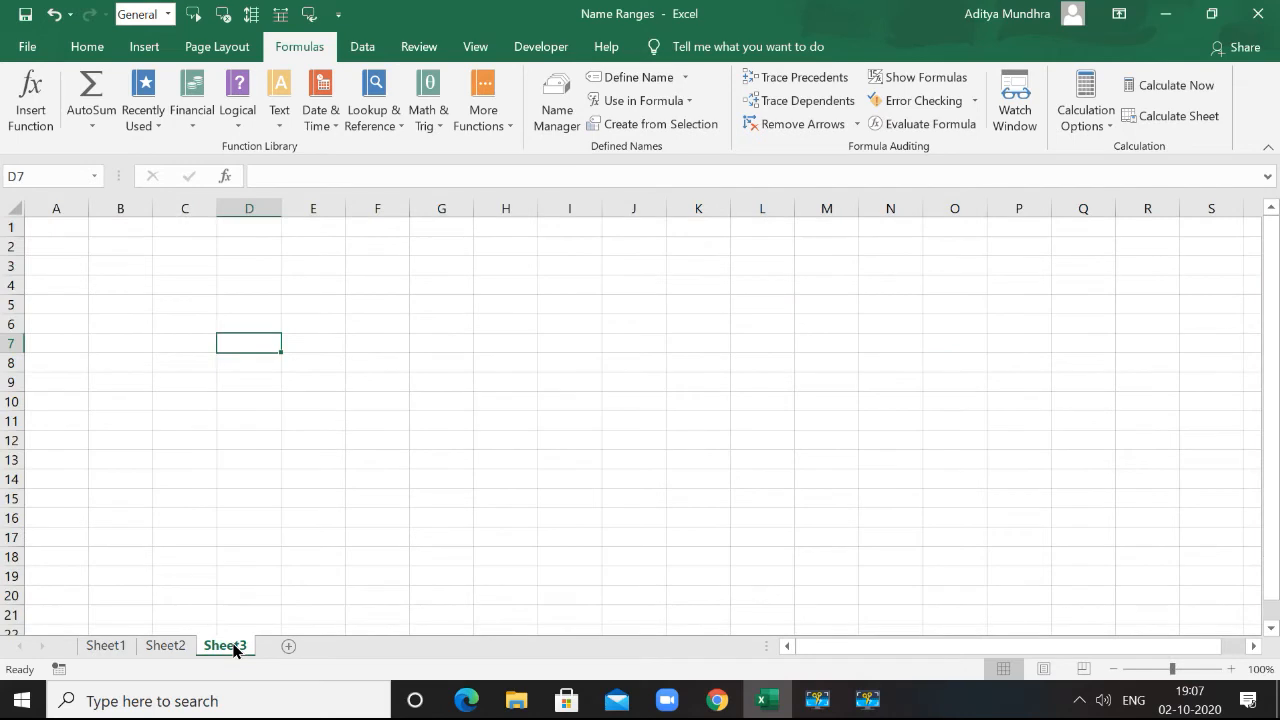
pyautogui.click(95, 176)
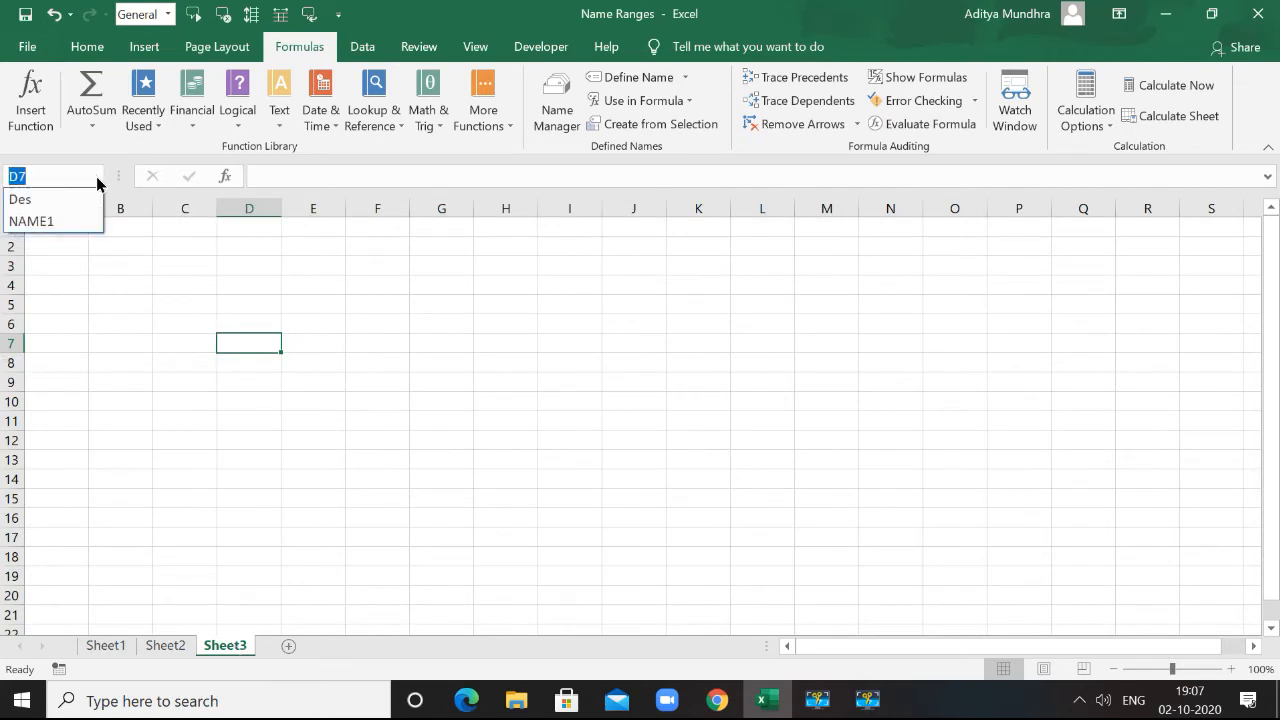
pyautogui.click(80, 202)
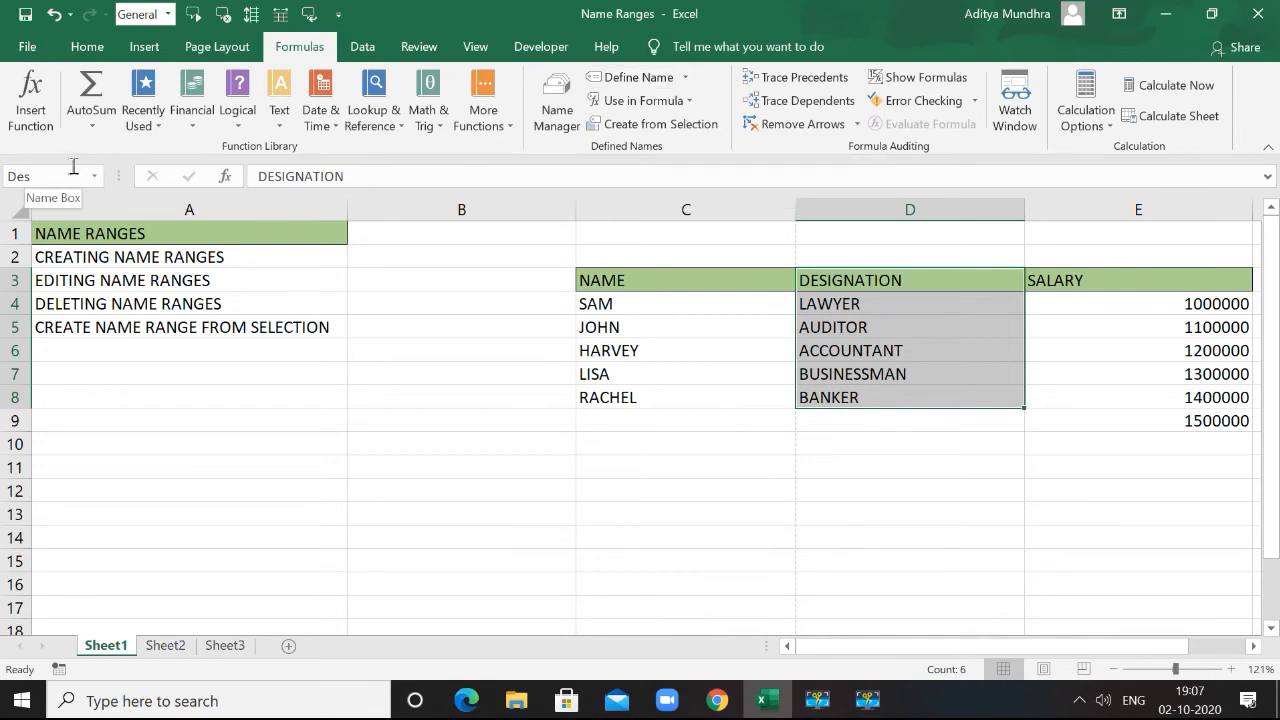
# Delete both defined names, Des and NAME1, from the workbook in the Name Manager
pyautogui.click(662, 555)
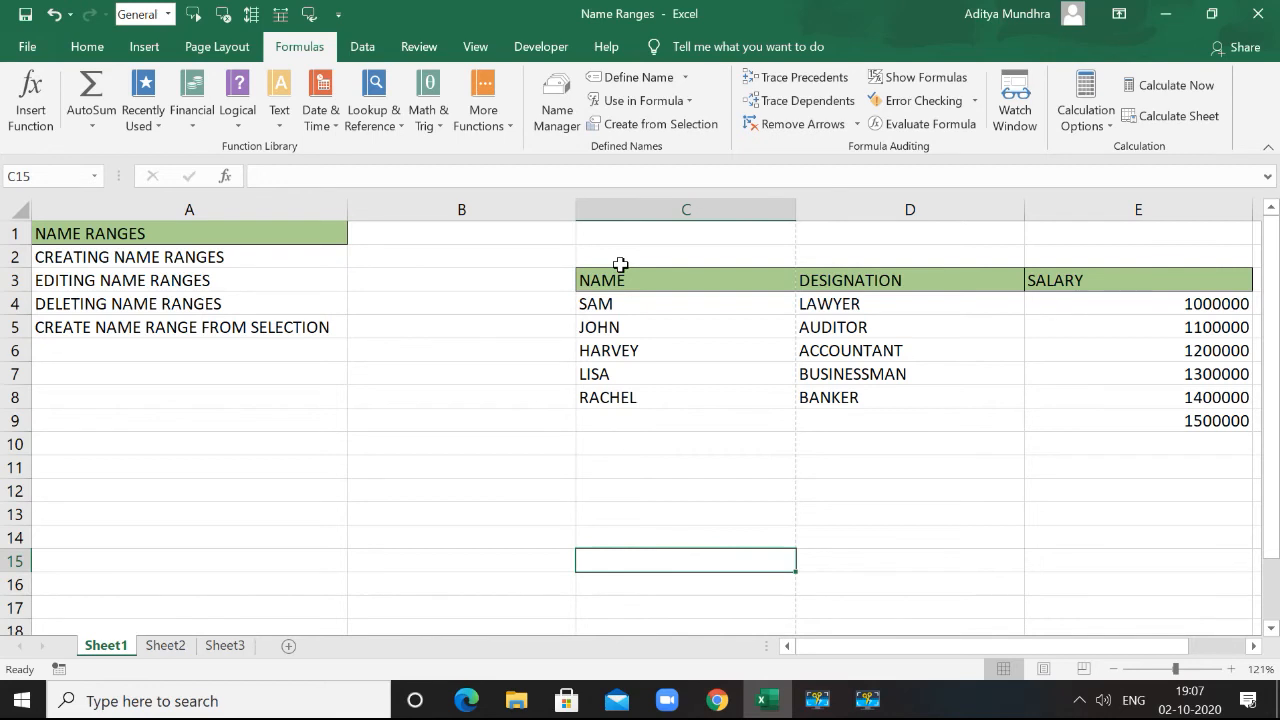
pyautogui.hotkey('ctrl', 'F3')
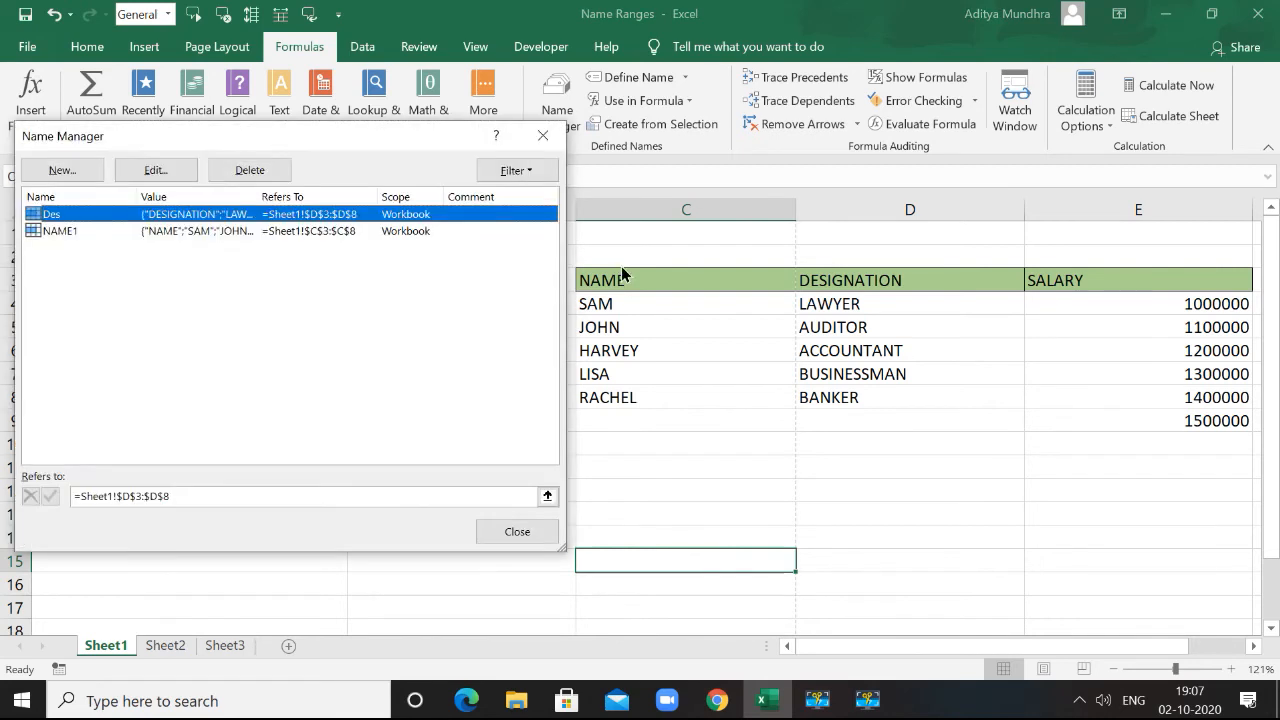
pyautogui.click(166, 172)
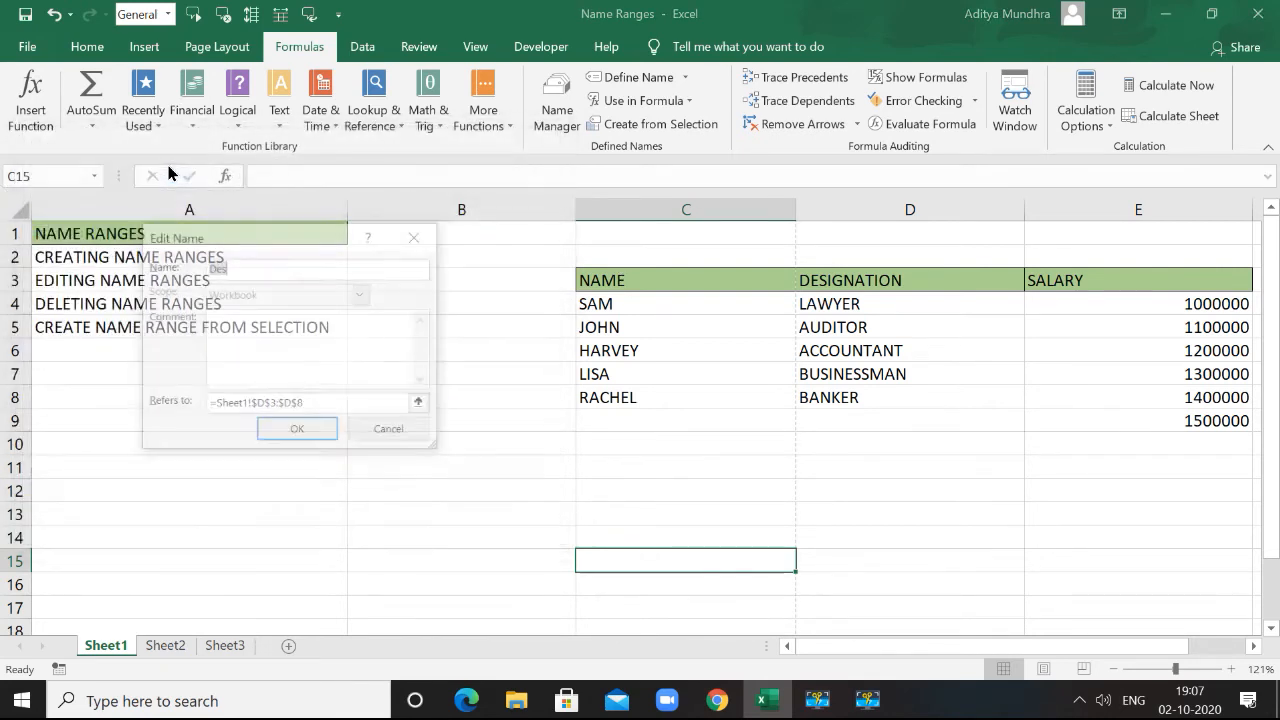
pyautogui.click(414, 237)
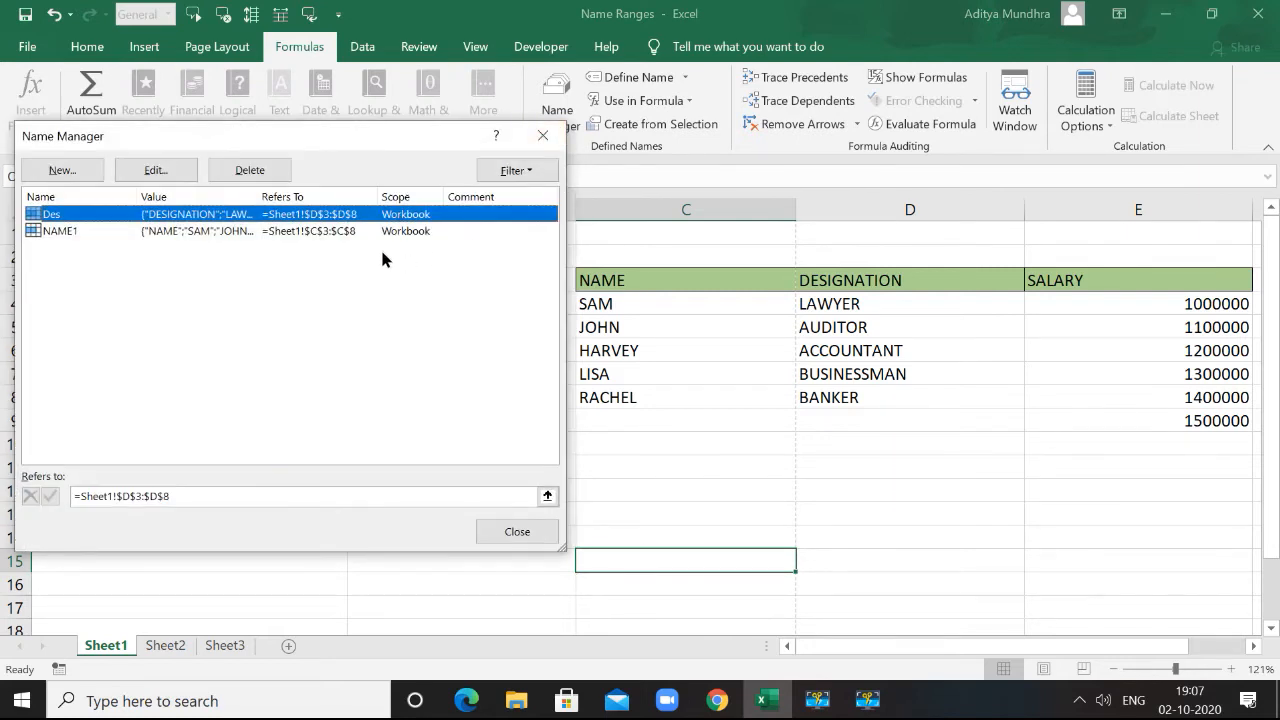
pyautogui.keyDown('shift'); pyautogui.click(409, 231); pyautogui.keyUp('shift')
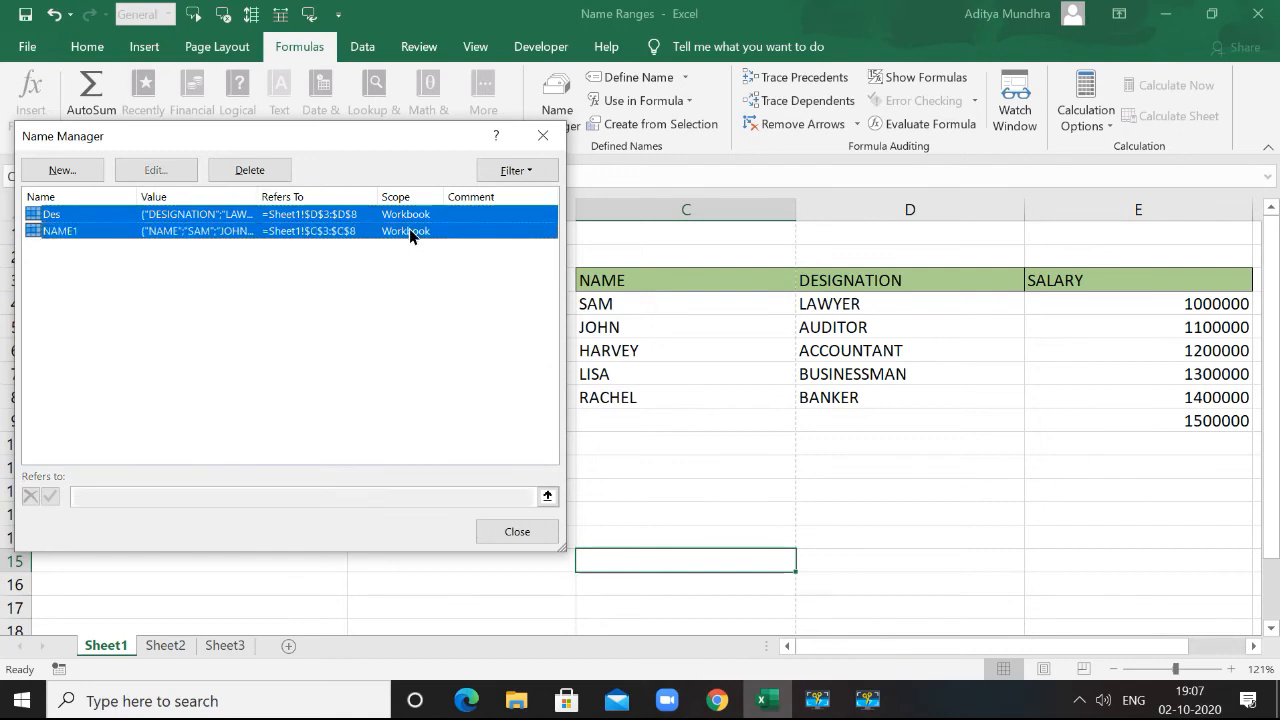
pyautogui.click(275, 171)
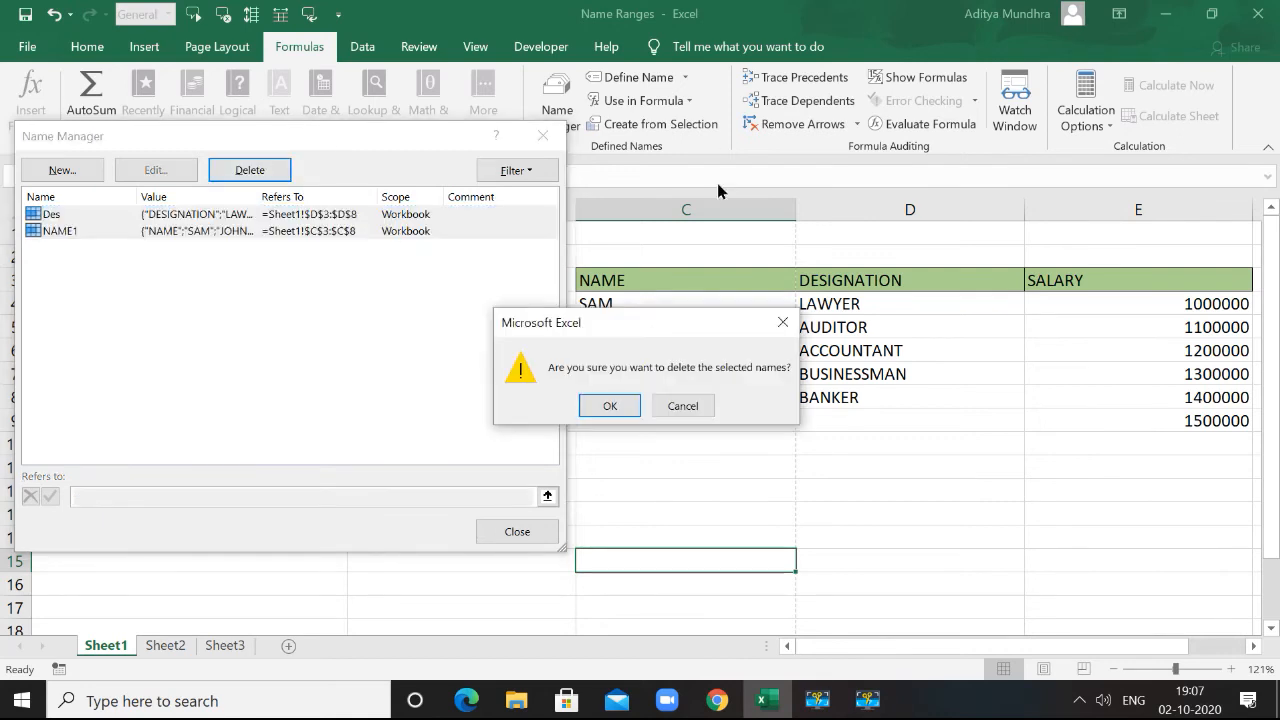
pyautogui.click(588, 407)
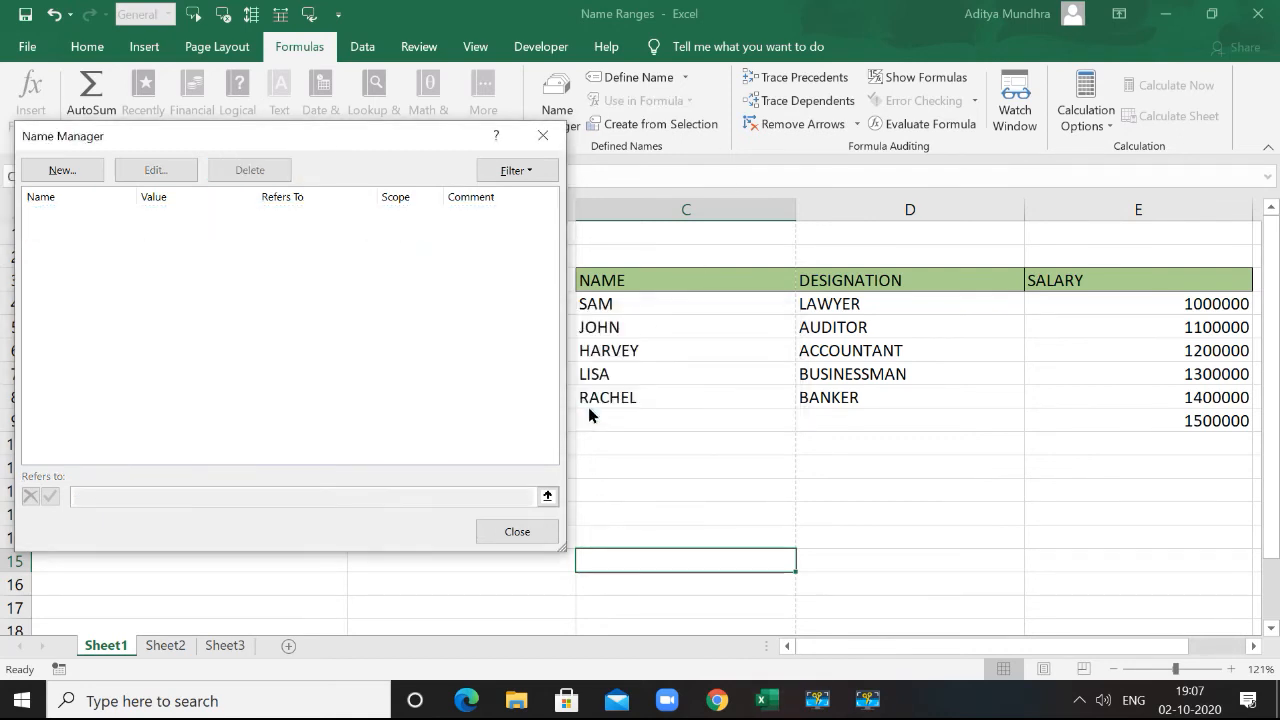
pyautogui.click(540, 138)
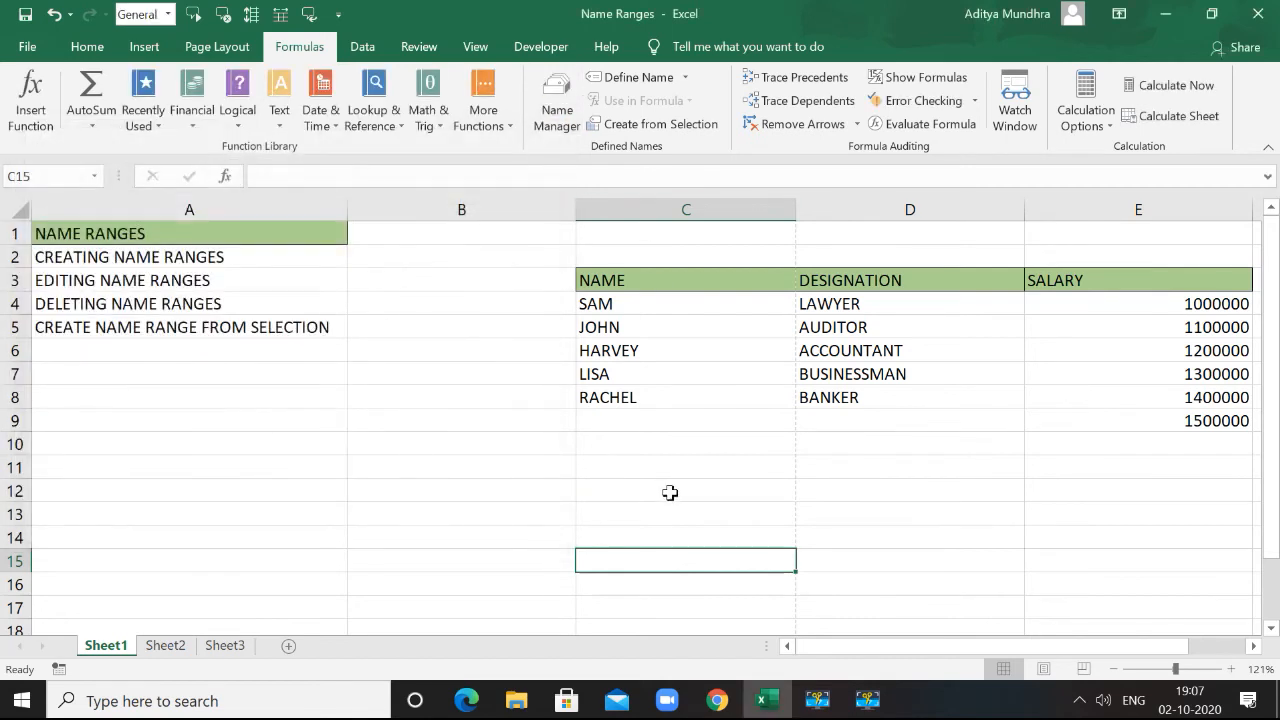
# Create named ranges from the table selection C3:E8, using only the top row for the names
pyautogui.click(668, 487)
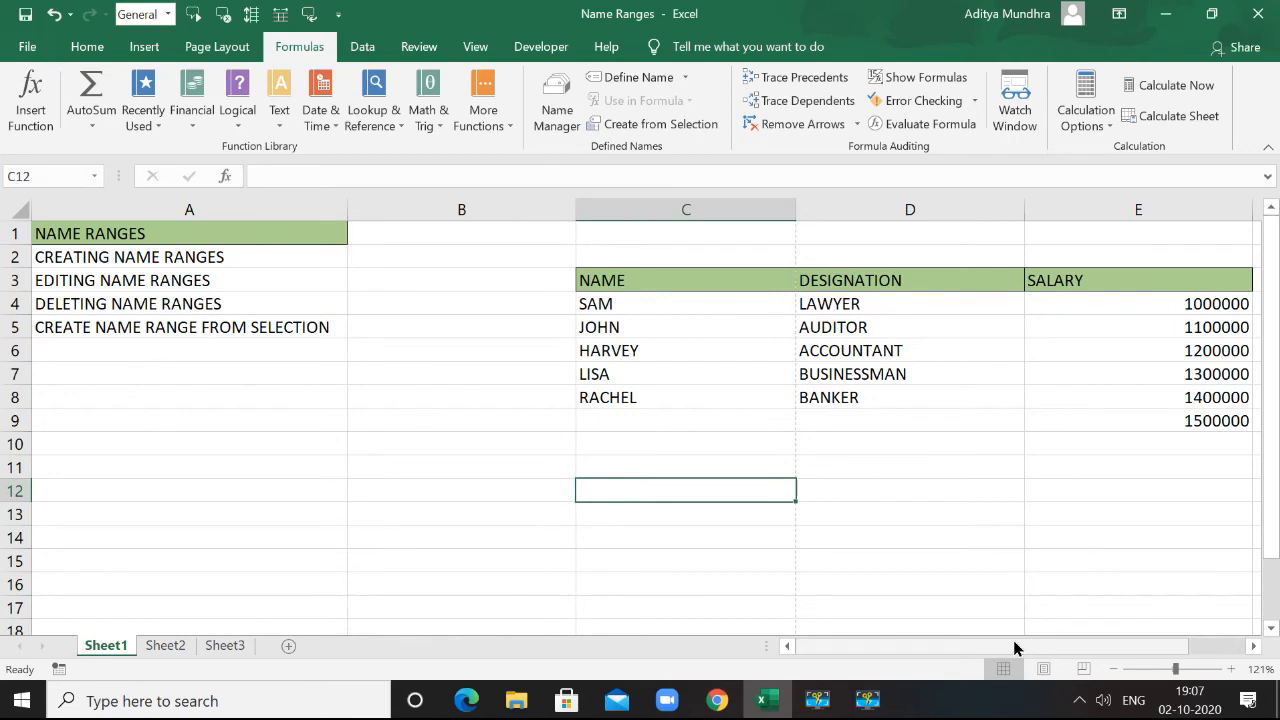
pyautogui.click(737, 286)
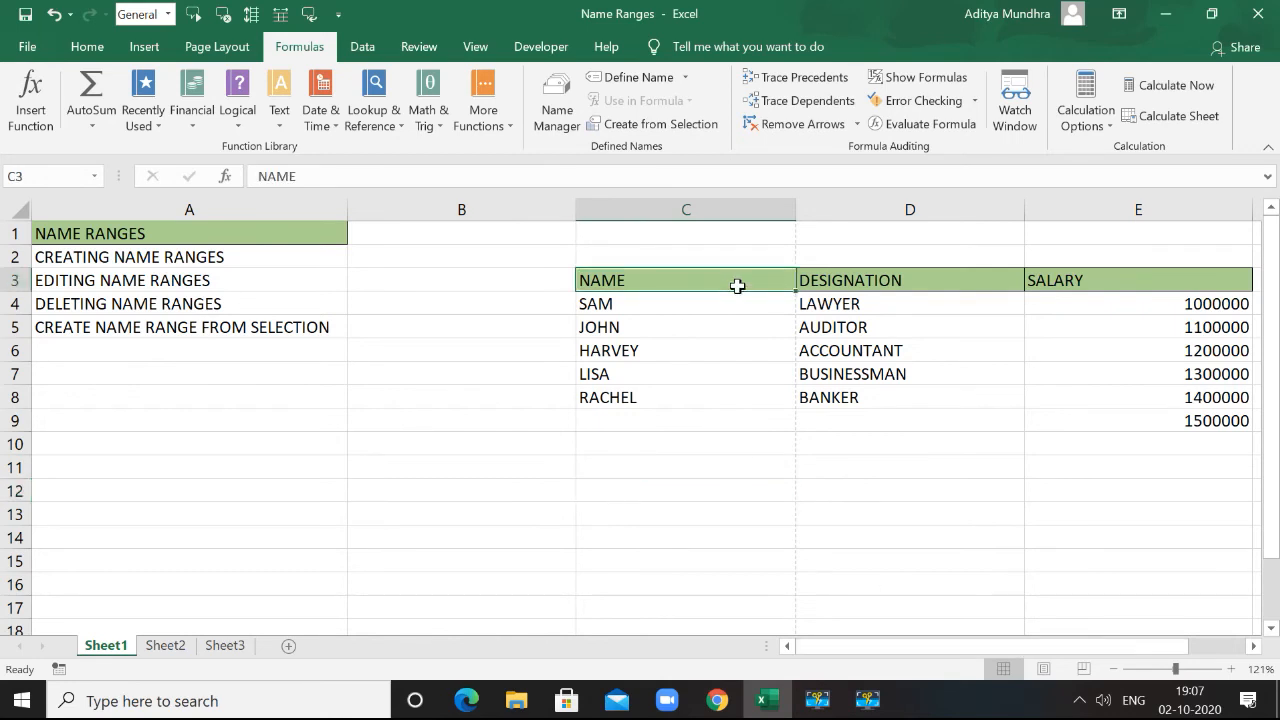
pyautogui.moveTo(737, 286); pyautogui.dragTo(1200, 400)
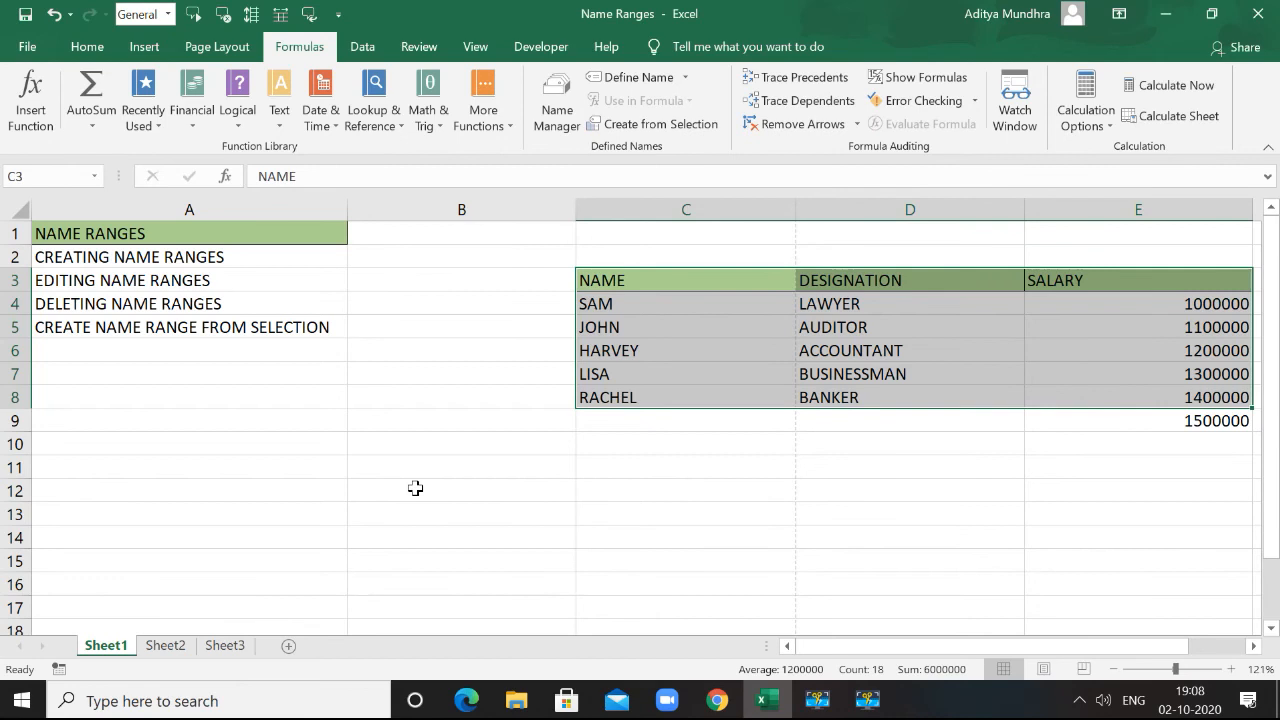
pyautogui.hotkey('ctrl', 'shift', 'F3')
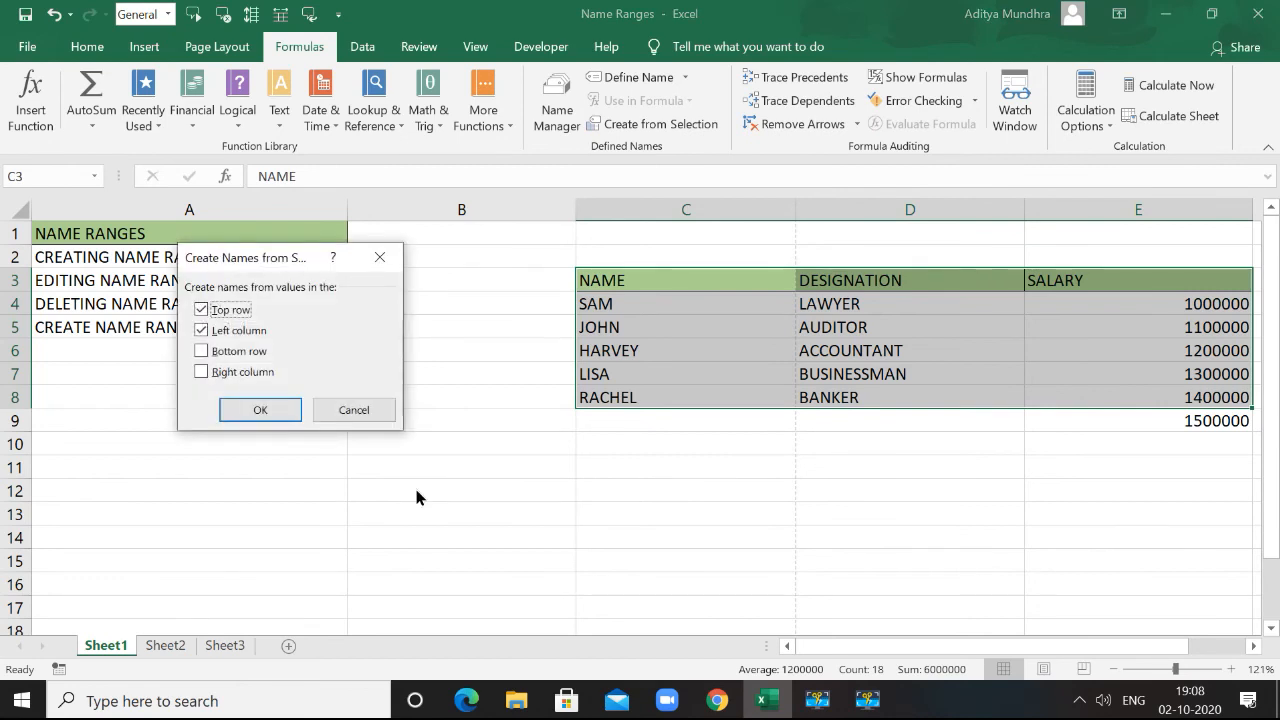
pyautogui.click(202, 330)
pyautogui.click(288, 408)
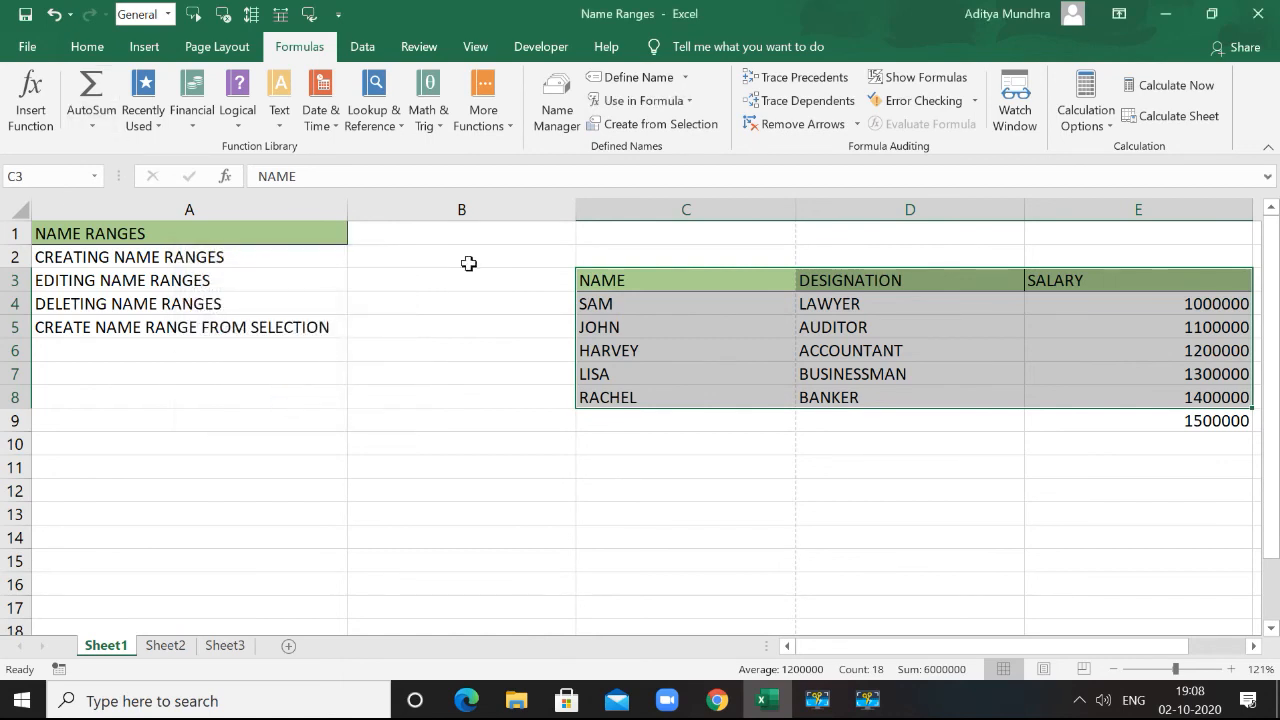
# Check the list of defined names, and jump from Sheet3 to the DESIGNATION range
pyautogui.click(556, 418)
pyautogui.click(95, 176)
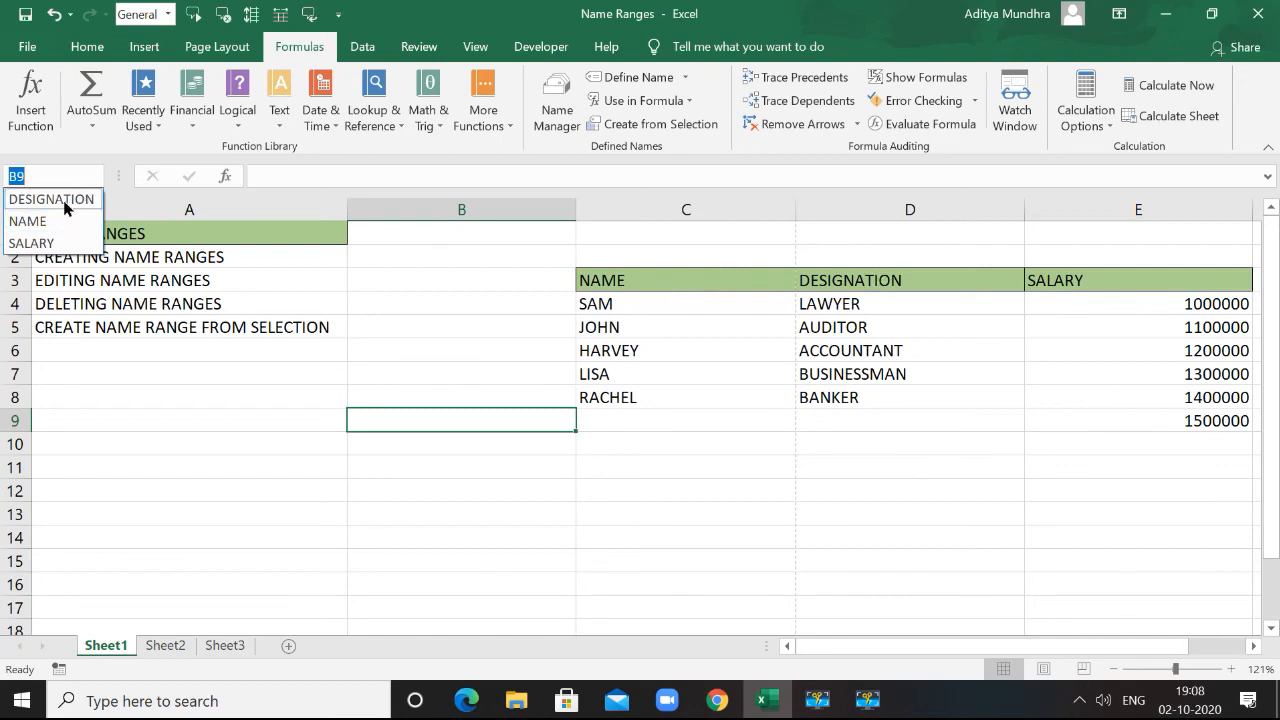
pyautogui.click(213, 647)
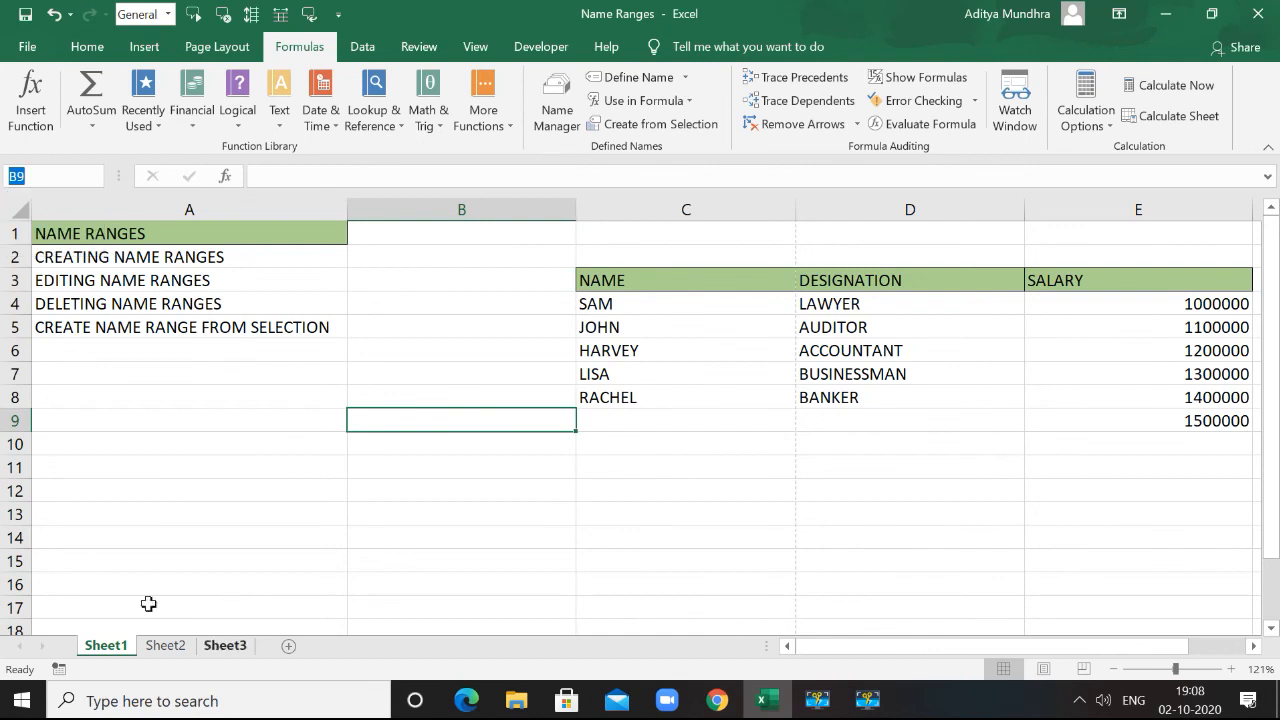
pyautogui.click(216, 649)
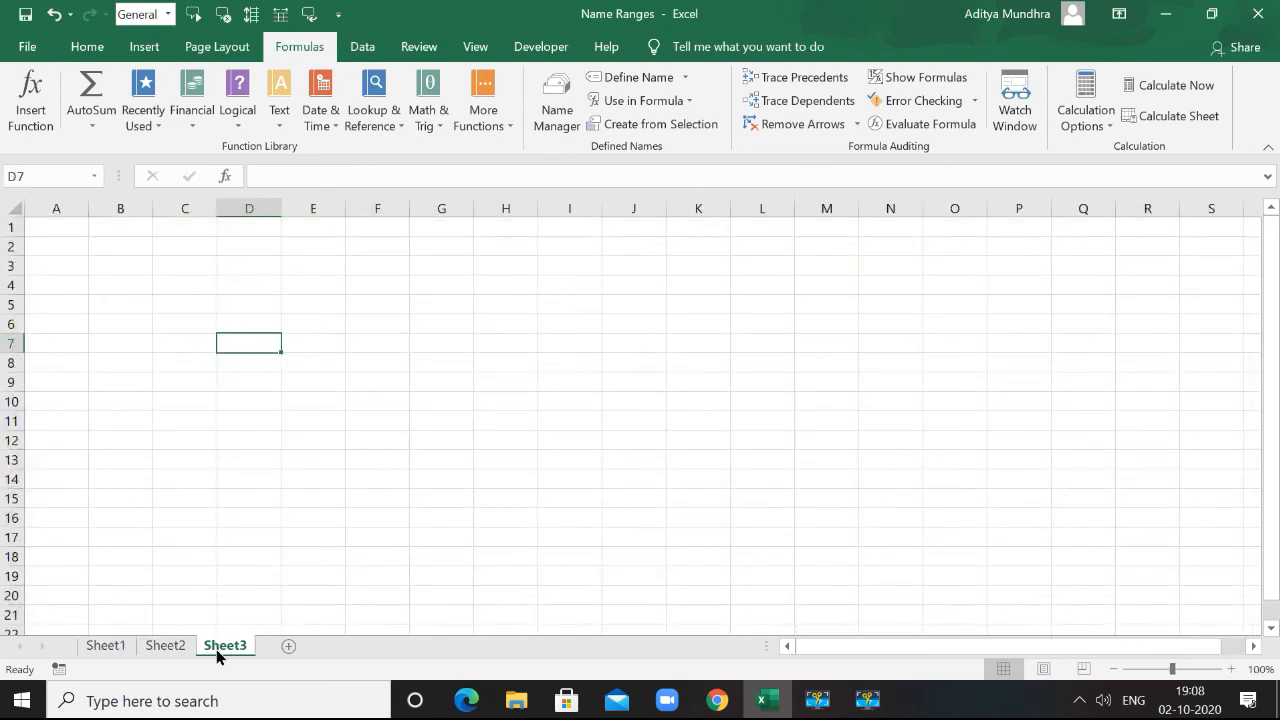
pyautogui.click(94, 182)
pyautogui.click(95, 180)
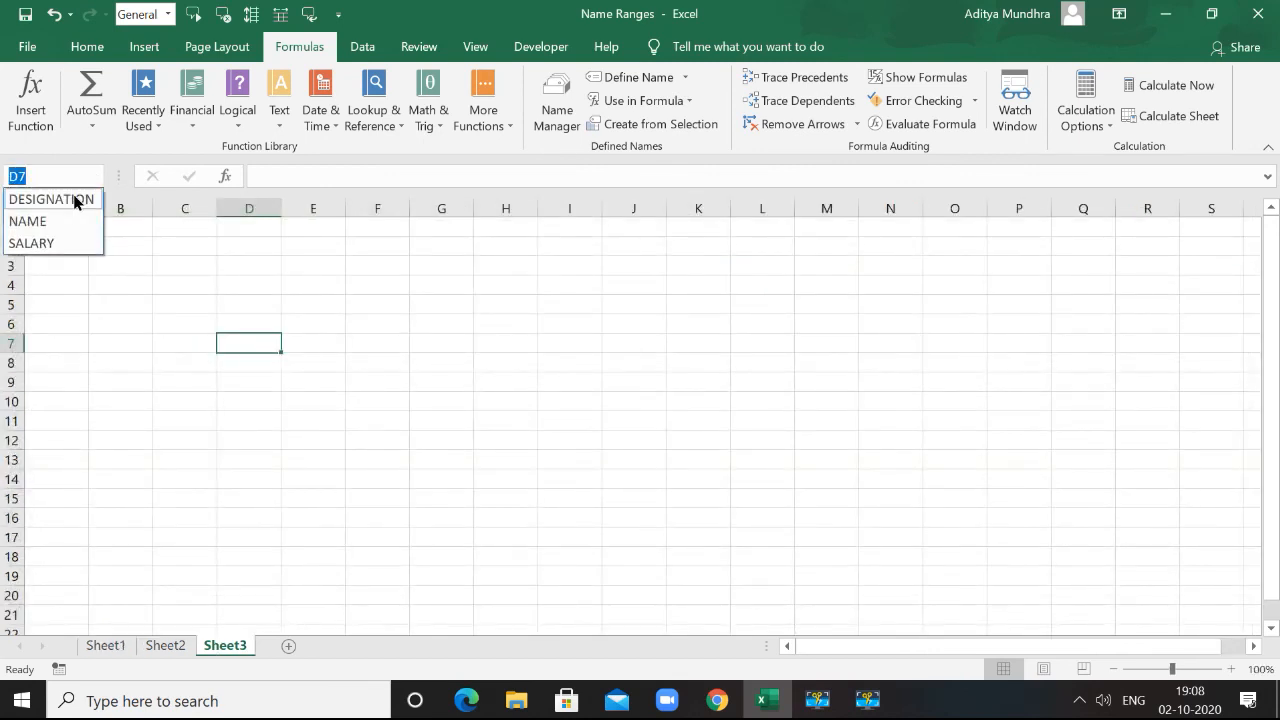
pyautogui.click(76, 199)
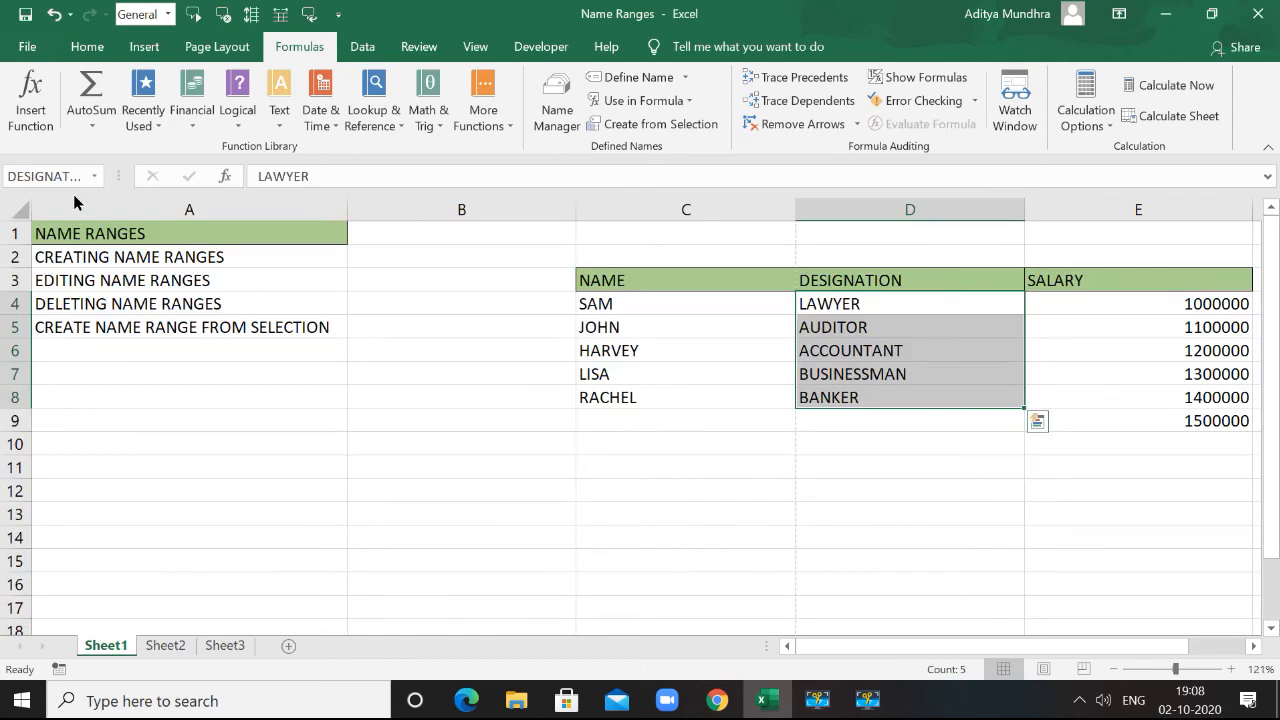